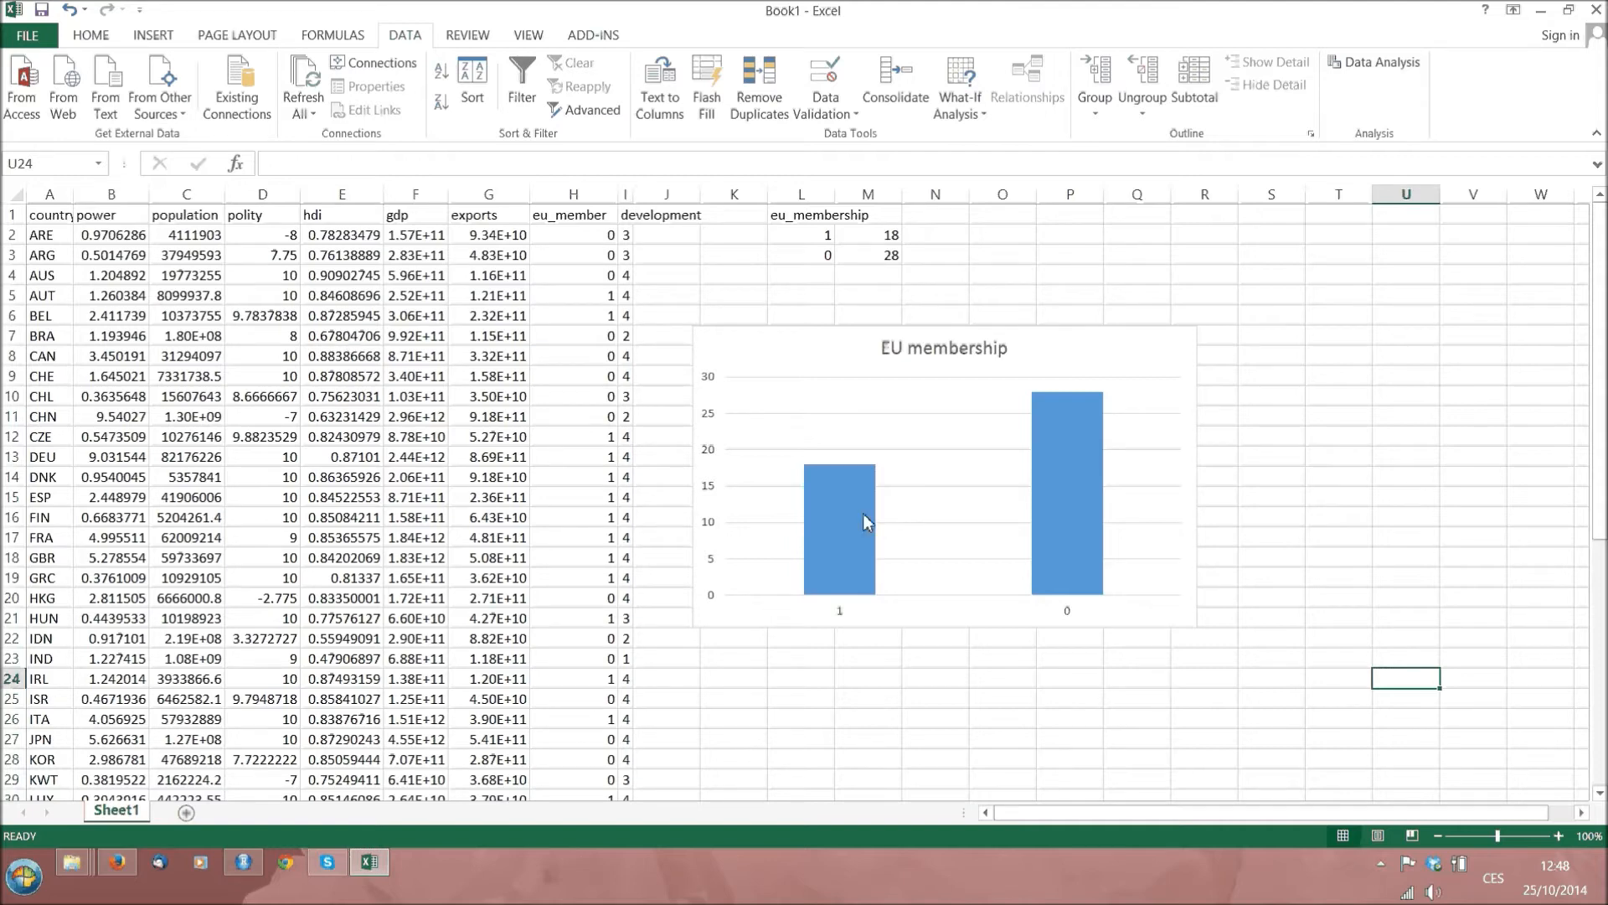
Delete the EU membership bar chart and clear the eu_membership summary table in L1:M3.
mouse_move(865, 522)
left_click(817, 364)
key("Delete")
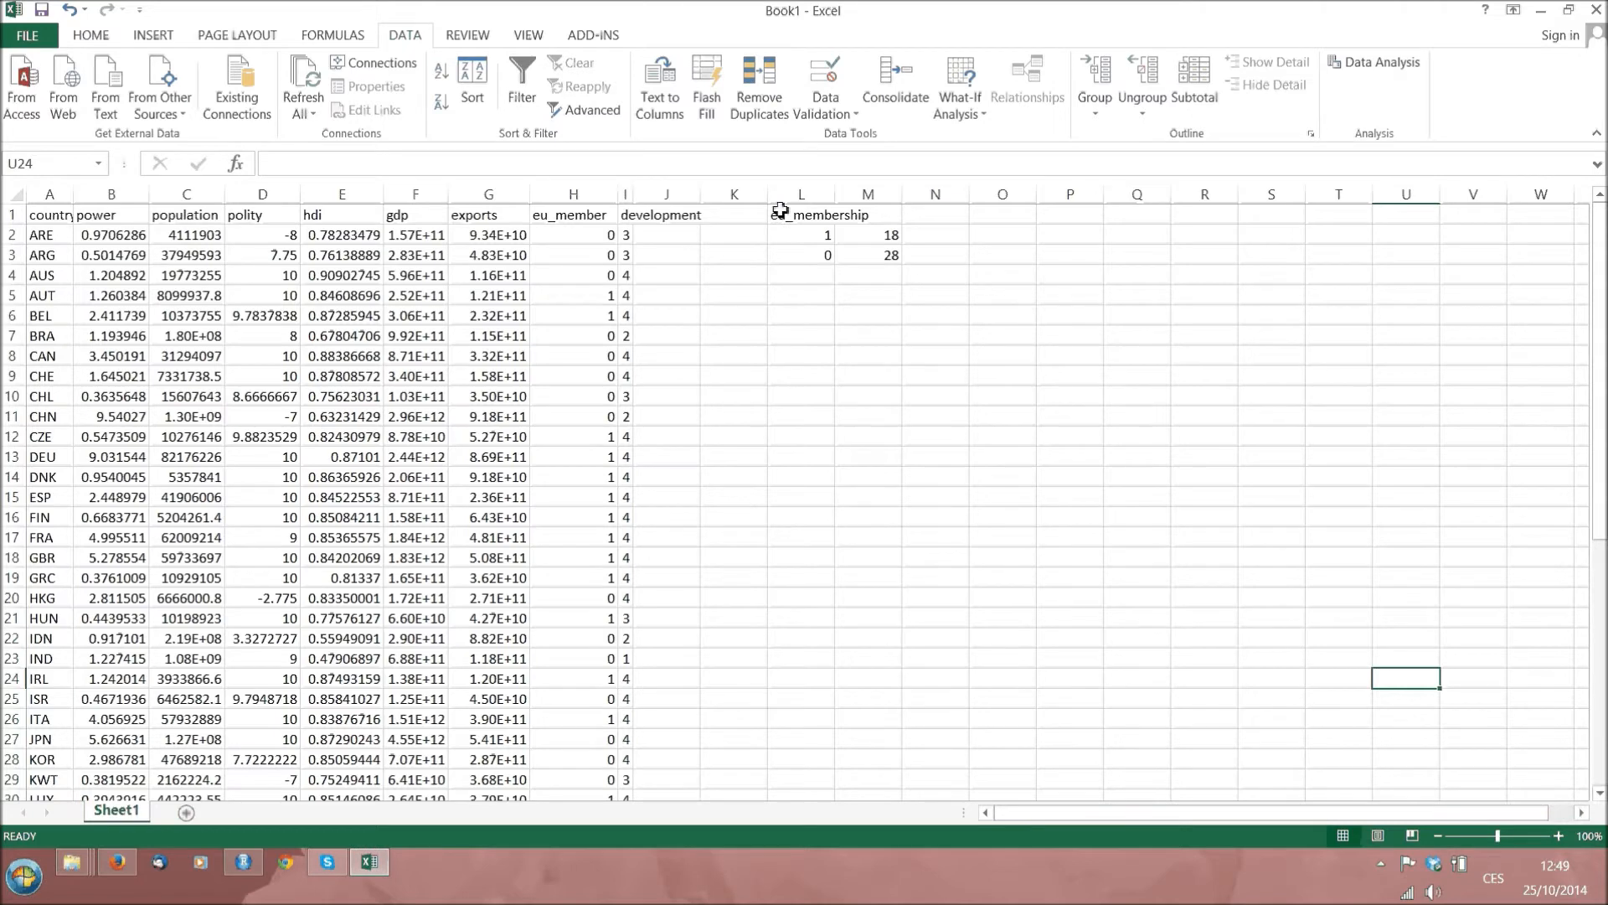
left_click_drag(780, 211, 880, 253)
key("Delete")
Enter the heading bins in L1, the starting value 0 in L2 and the formula =L2+0.05 in L3.
left_click(792, 216)
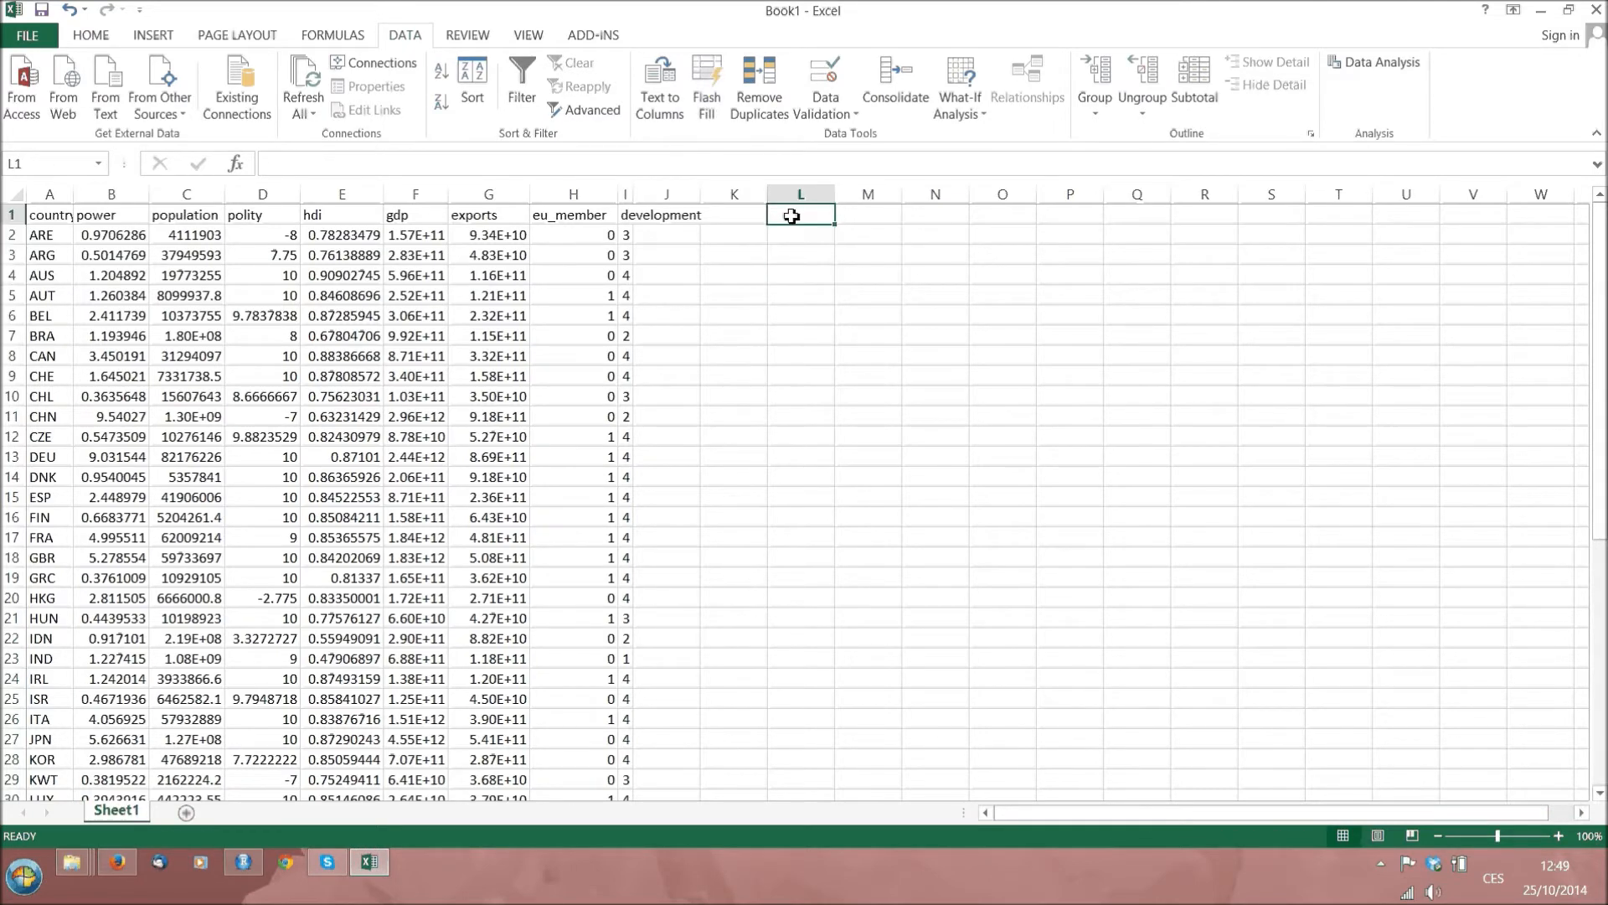
type("bins")
key("Return")
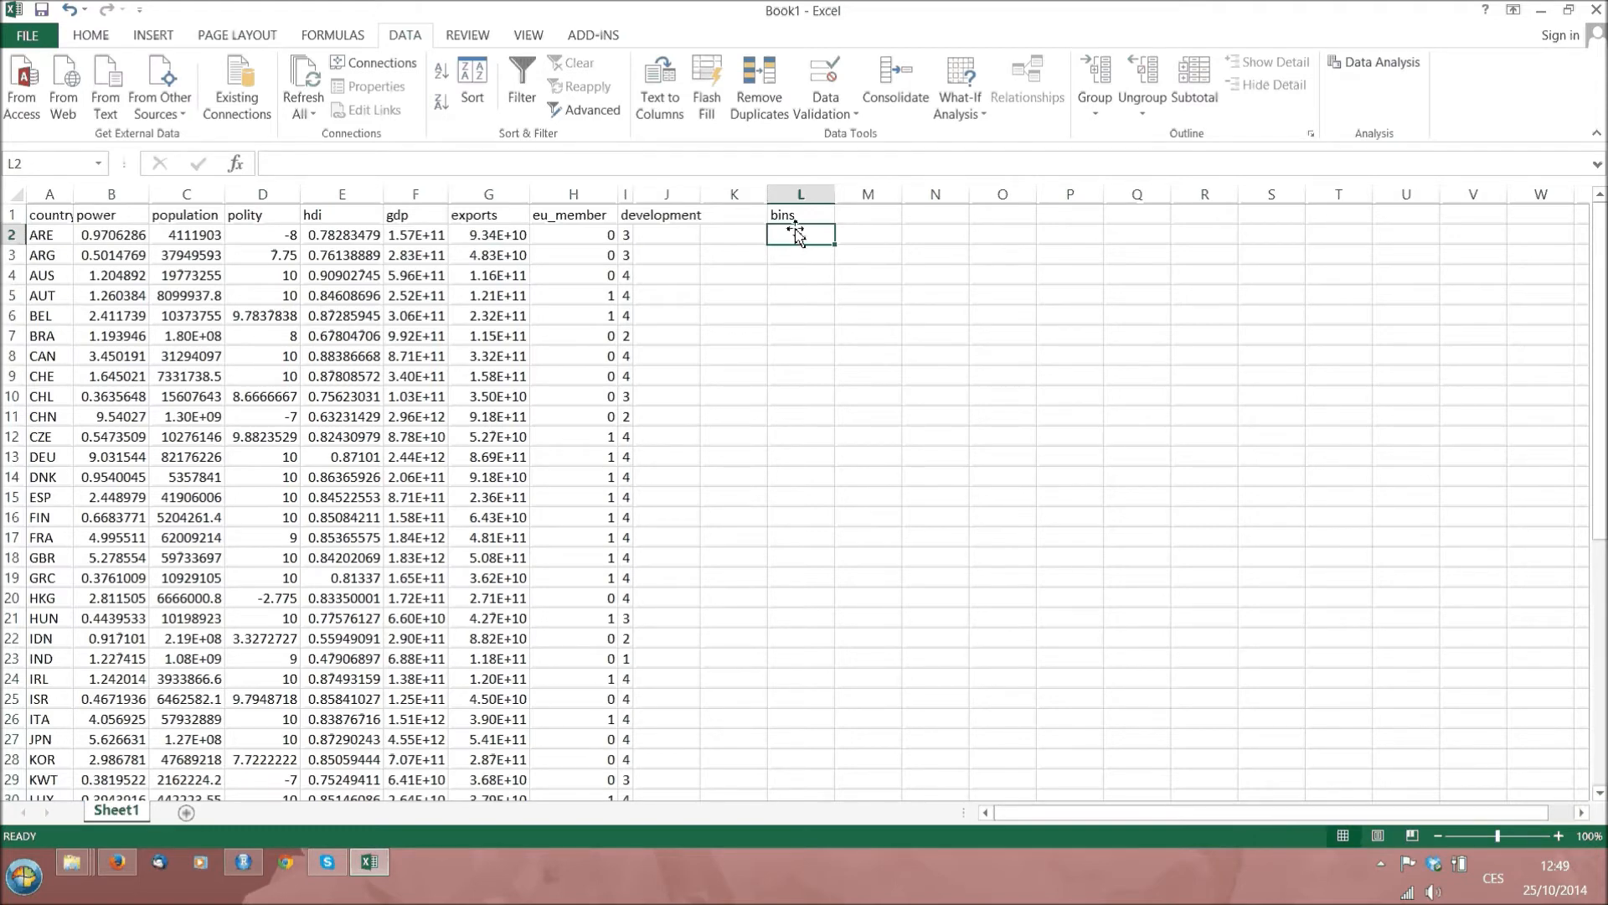
type("0")
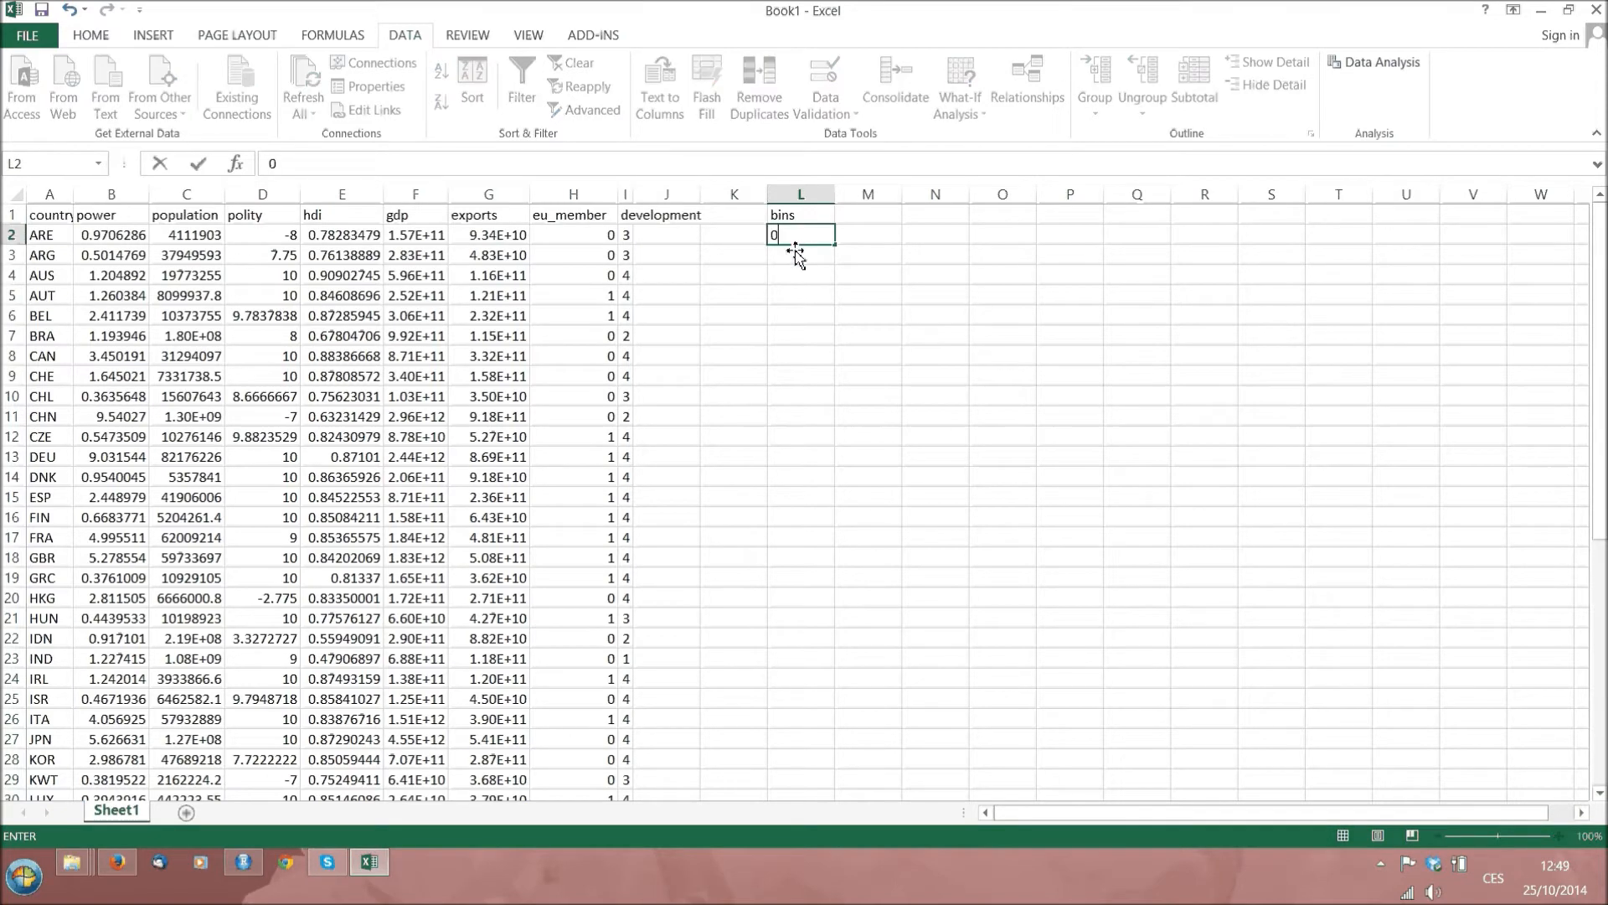
key("Return")
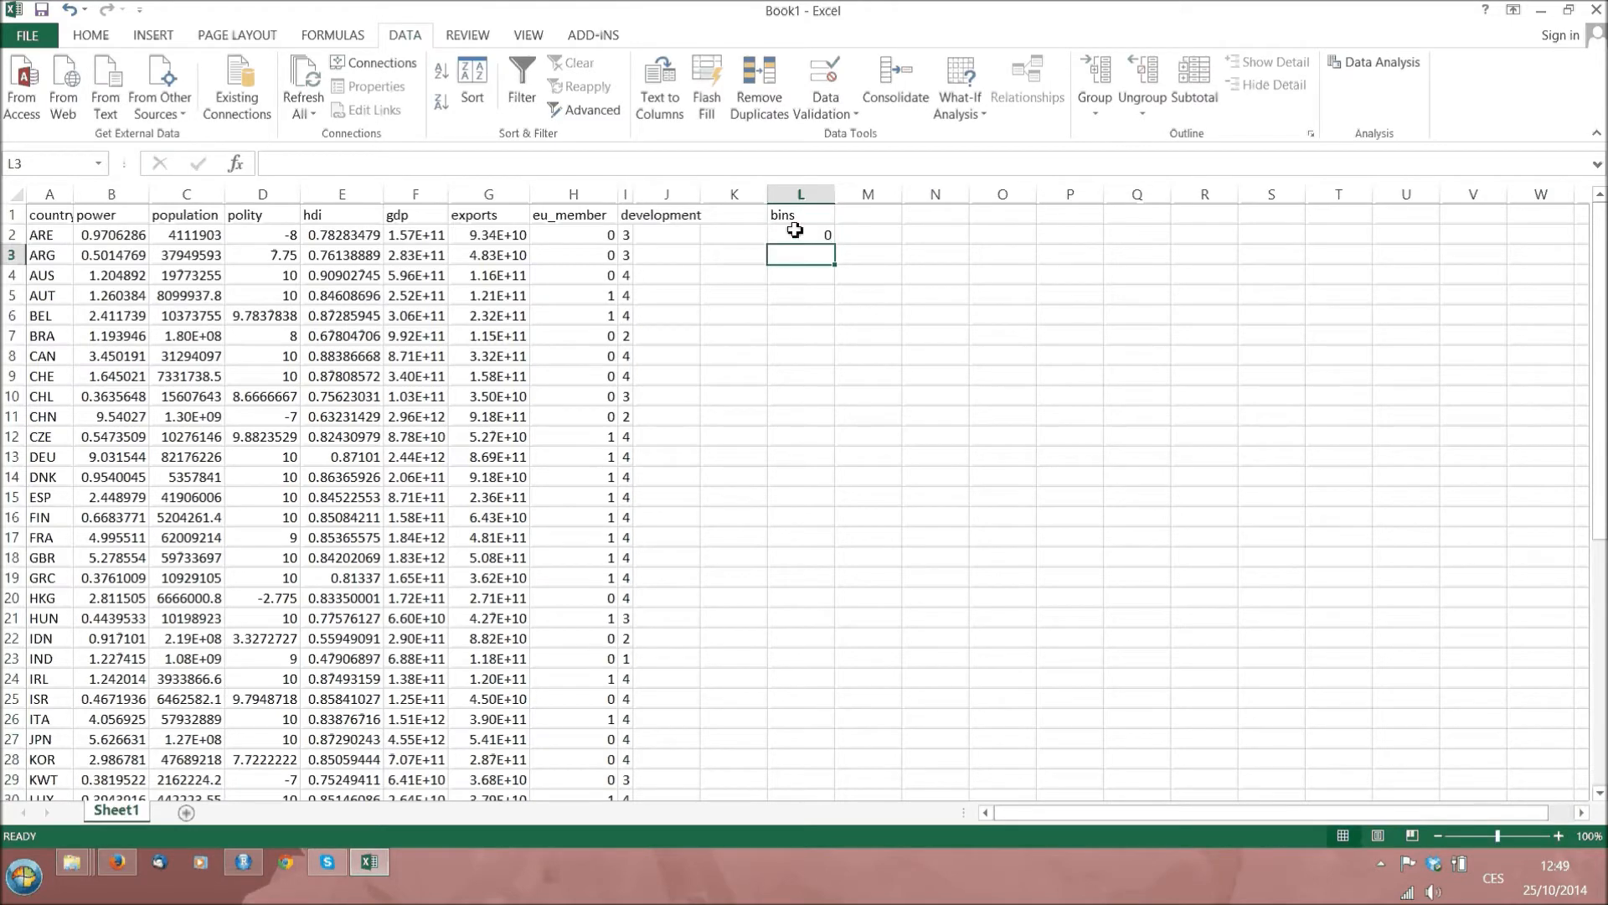
type("=")
left_click(794, 233)
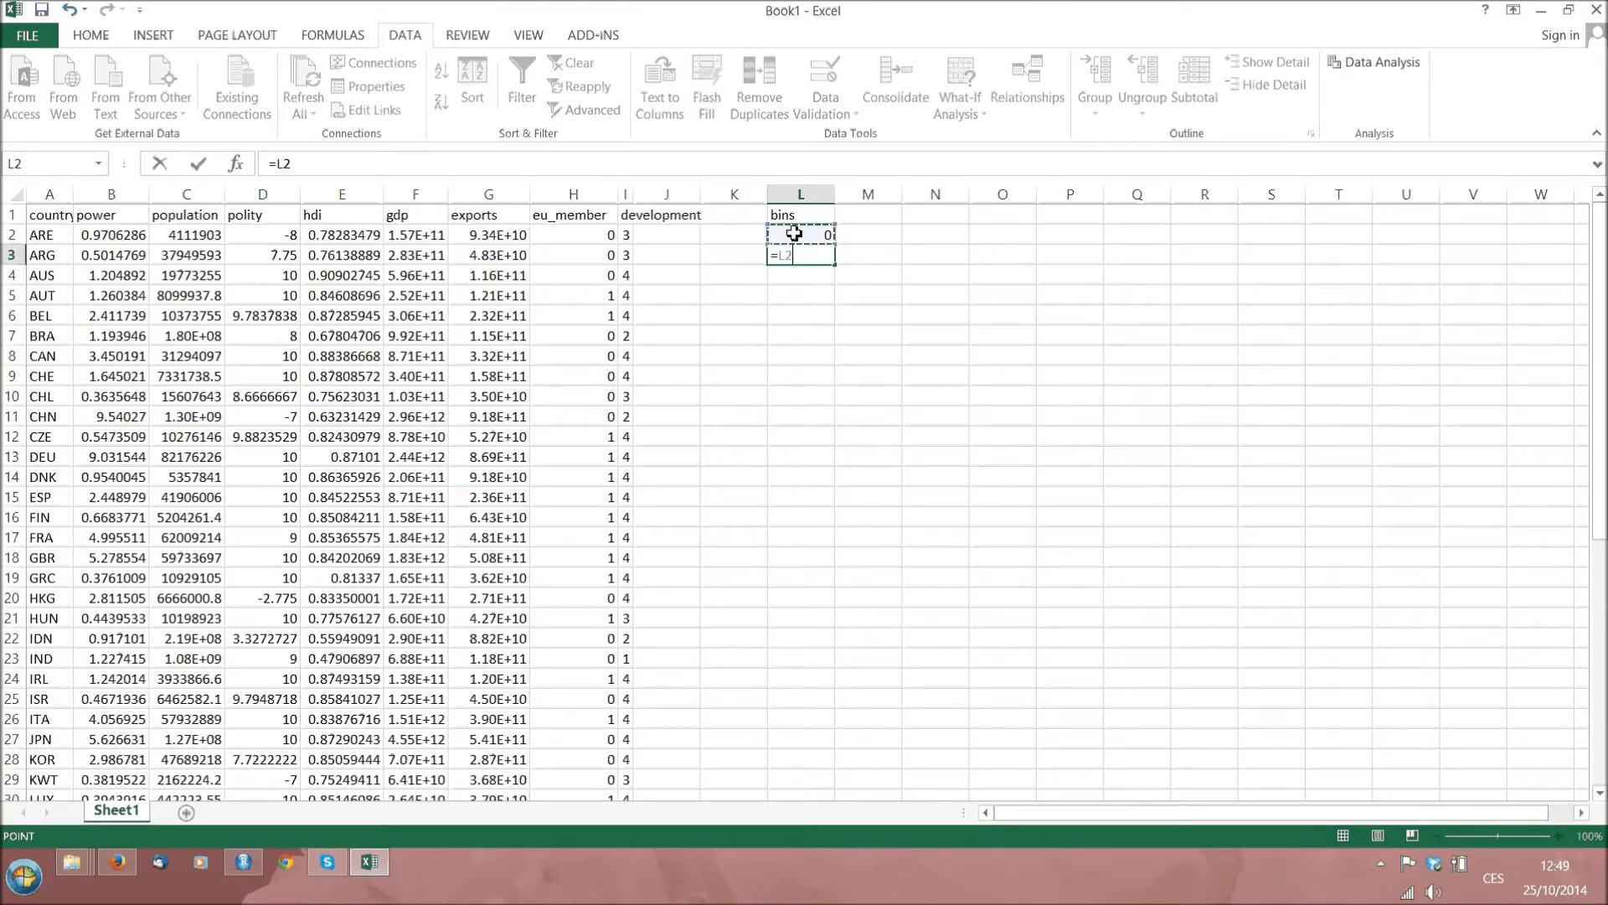
type("+0.05")
key("Return")
Copy the increment formula from L3 down through L4:L22 to complete the bins up to 1.
key("Up")
key("ctrl+c")
key("Down")
key("shift+Down")
key("shift+Down")
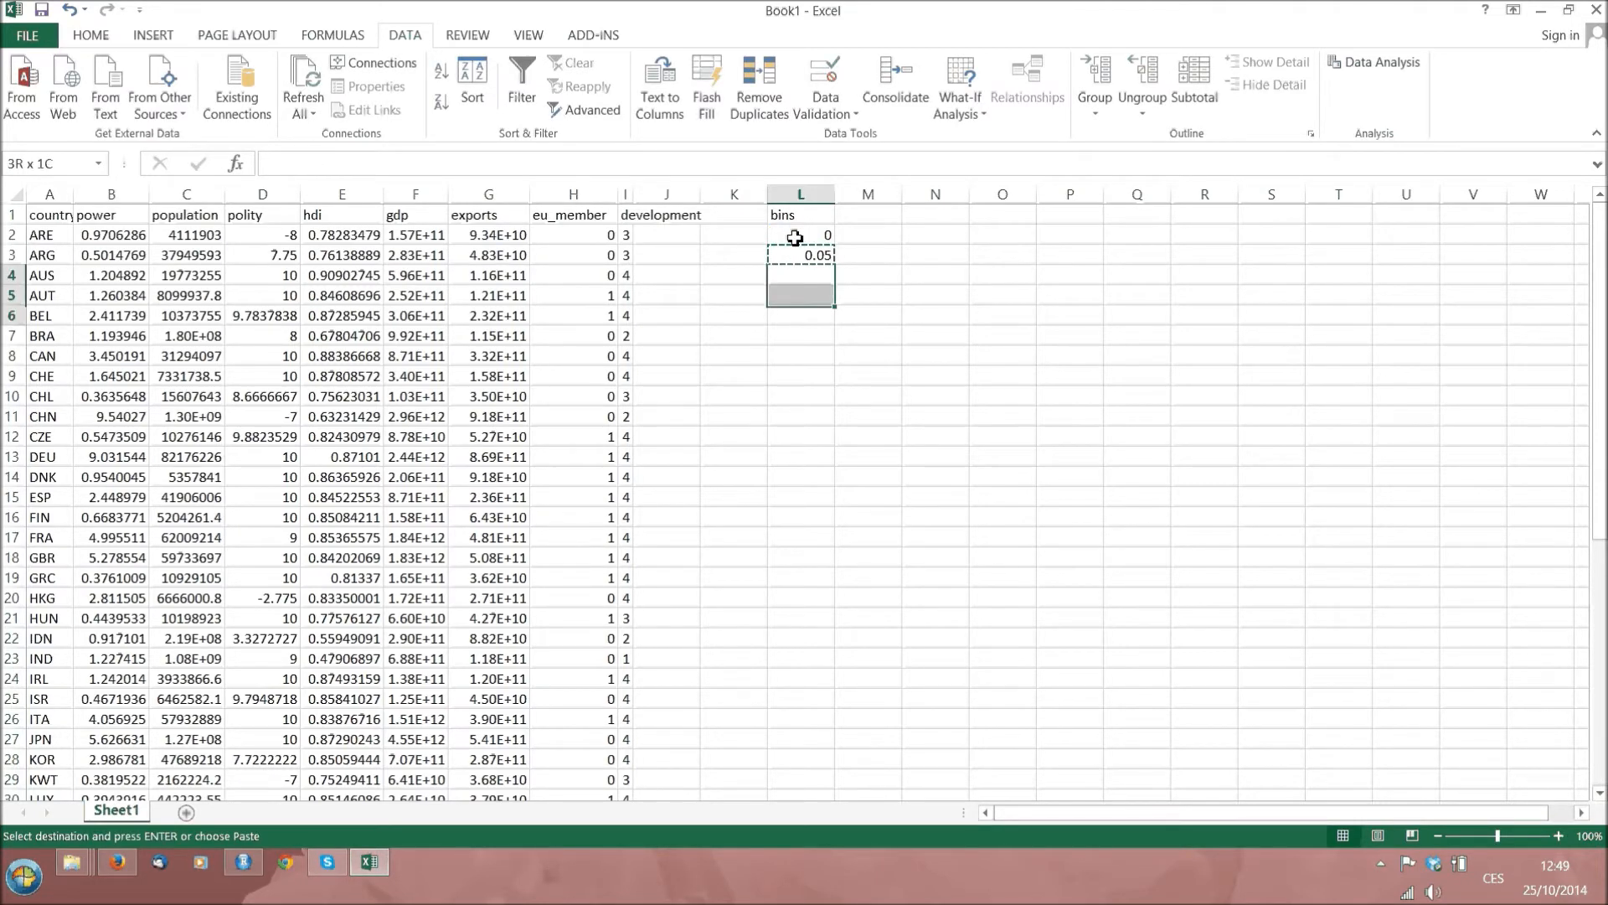
key("shift+Down")
key("shift+Down")
key("shift+Down")
key("shift+Down")
key("shift+Down")
key("shift+Down")
key("shift+Down")
key("shift+Down")
key("shift+Down")
key("shift+Down")
key("shift+Down")
key("shift+Down")
key("shift+Down")
key("shift+Down")
key("shift+Down")
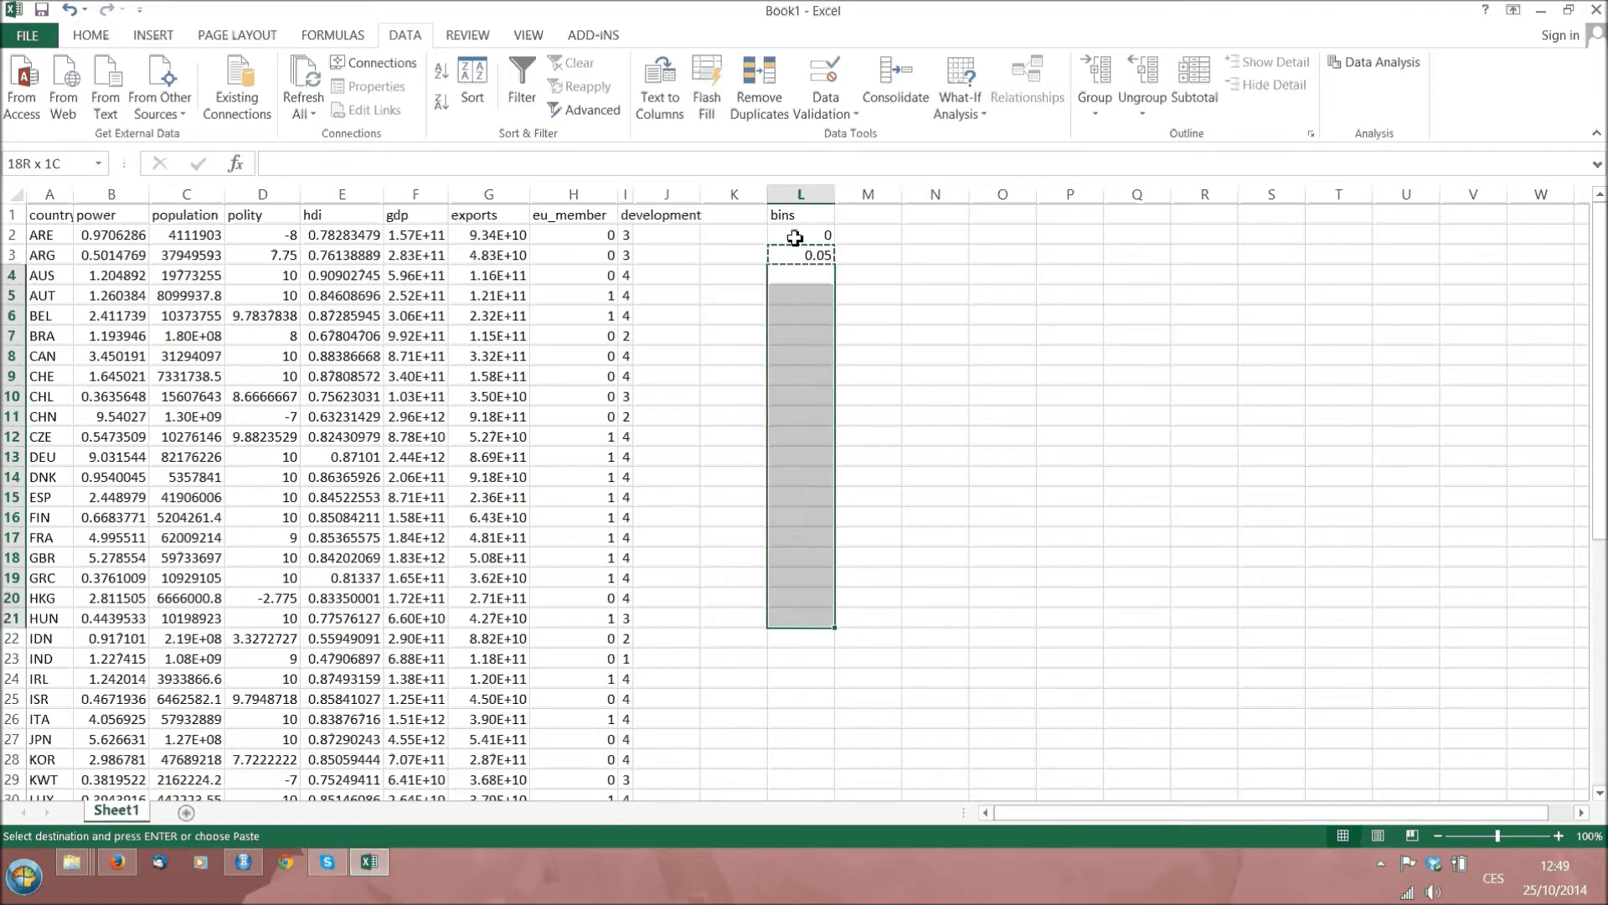
key("shift+Down")
key("ctrl+v")
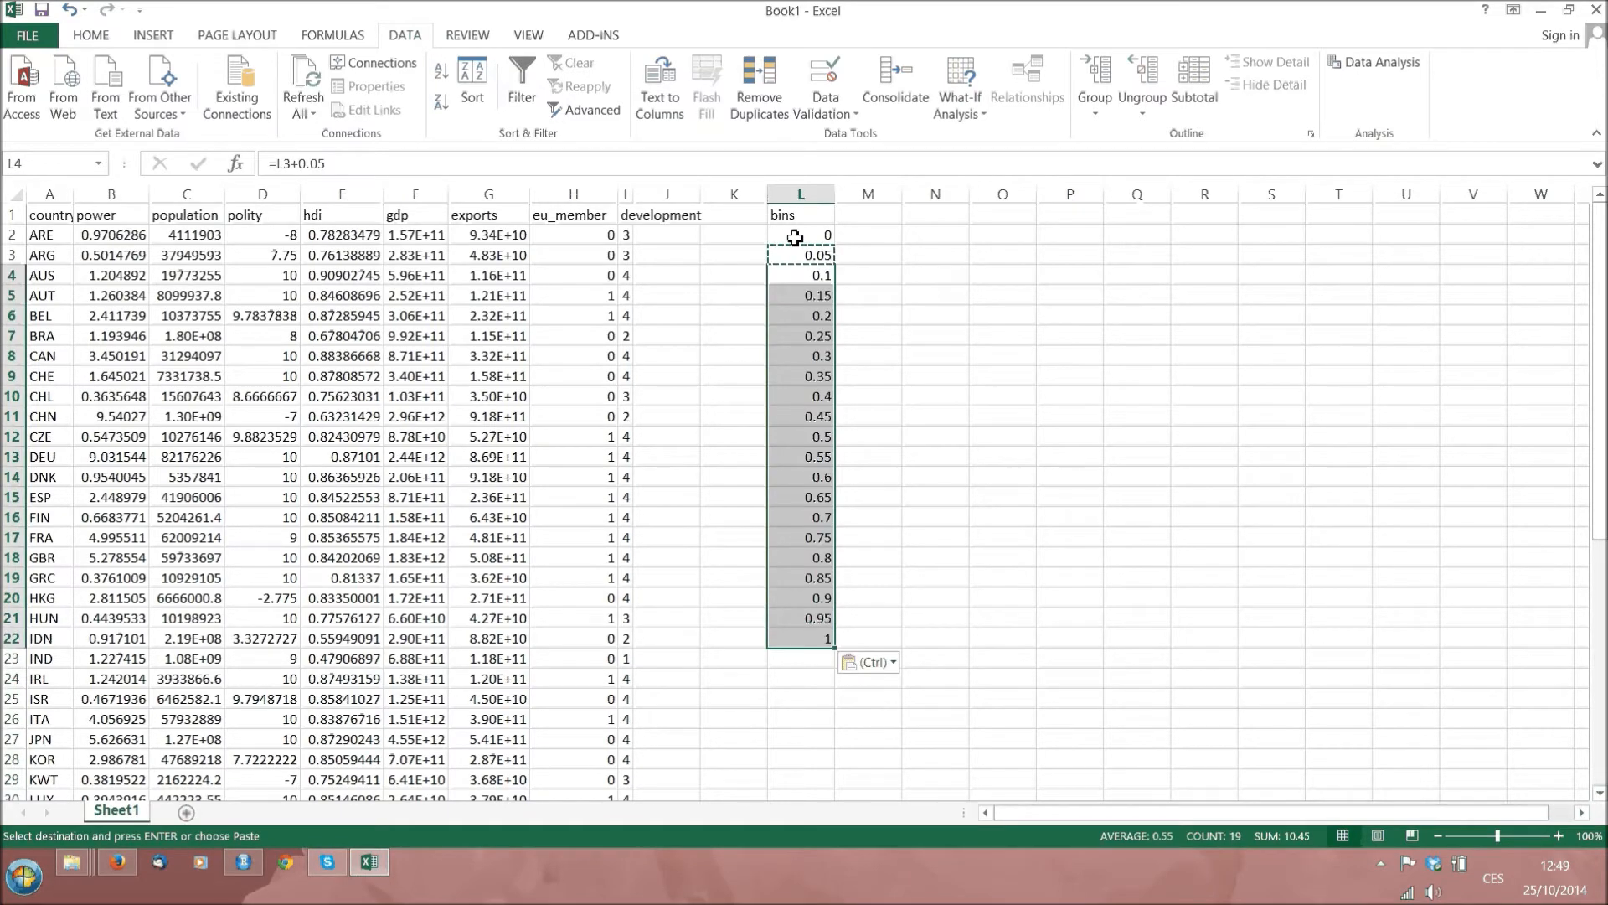
left_click(869, 332)
left_click(886, 315)
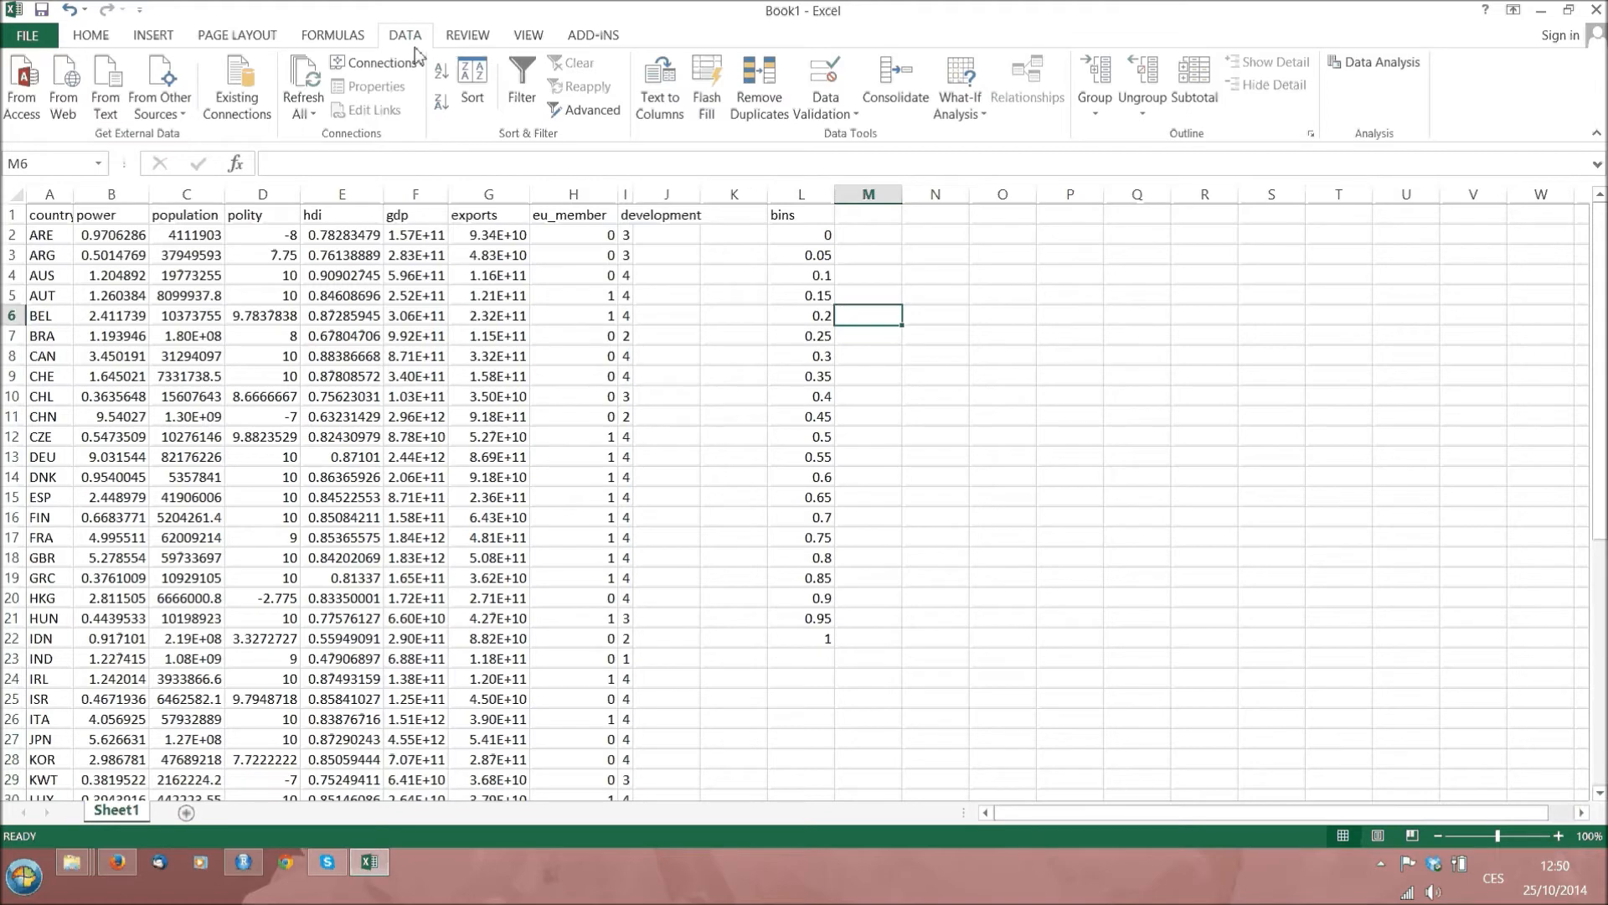
Start the Histogram analysis tool and set its input range to the hdi values in $E$2:$E$47.
left_click(1384, 63)
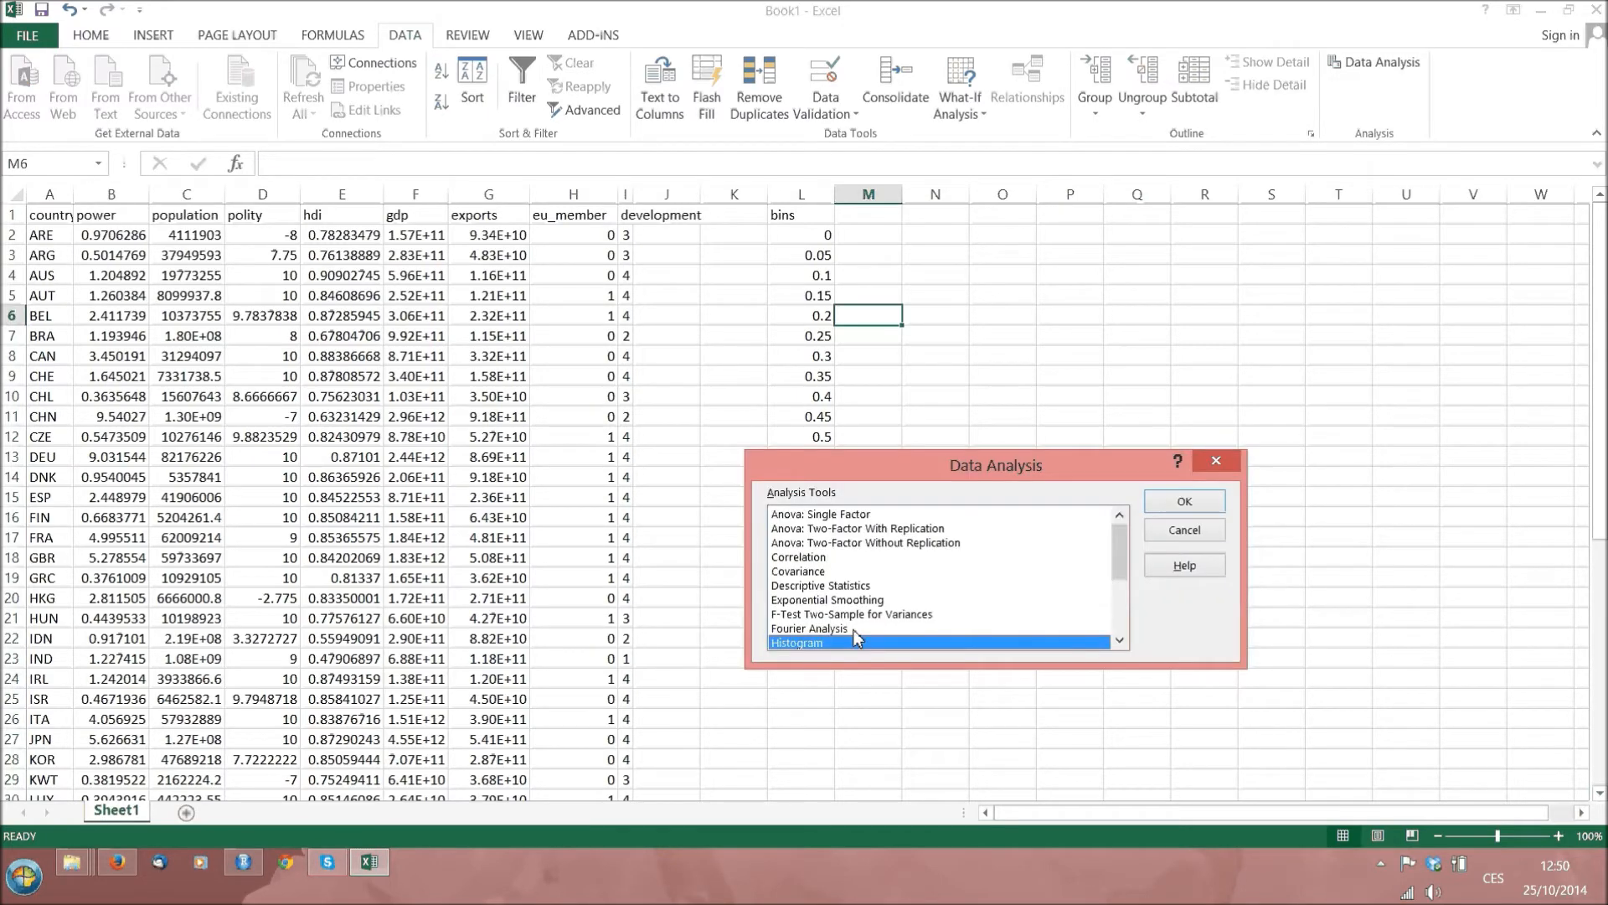
scroll(810, 560, "down", 2)
double_click(811, 558)
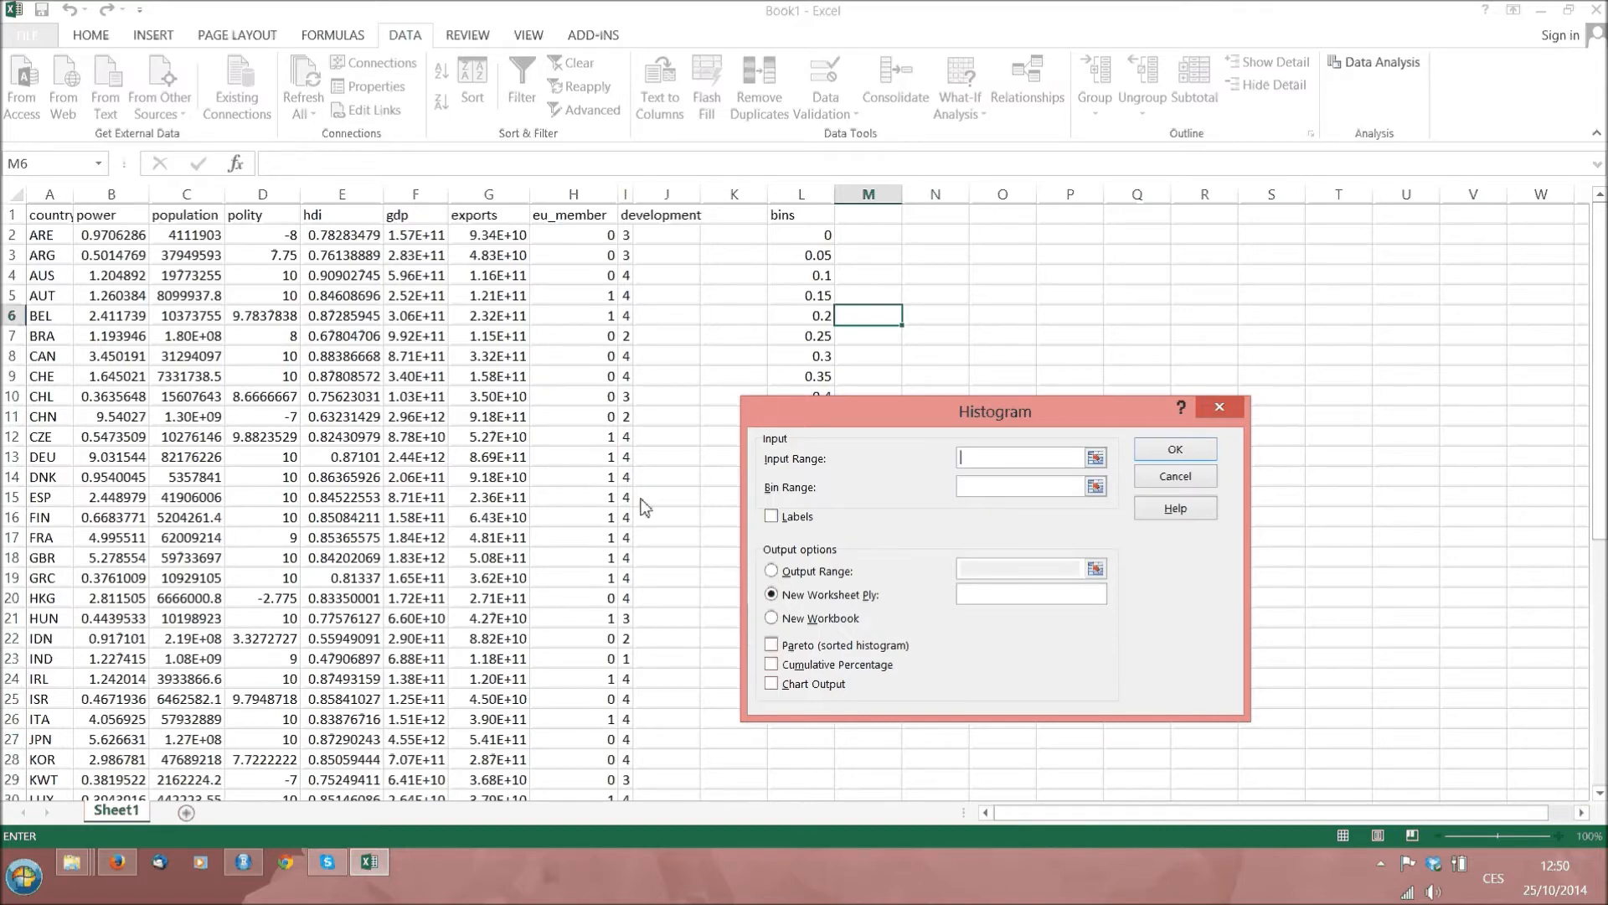
left_click(351, 237)
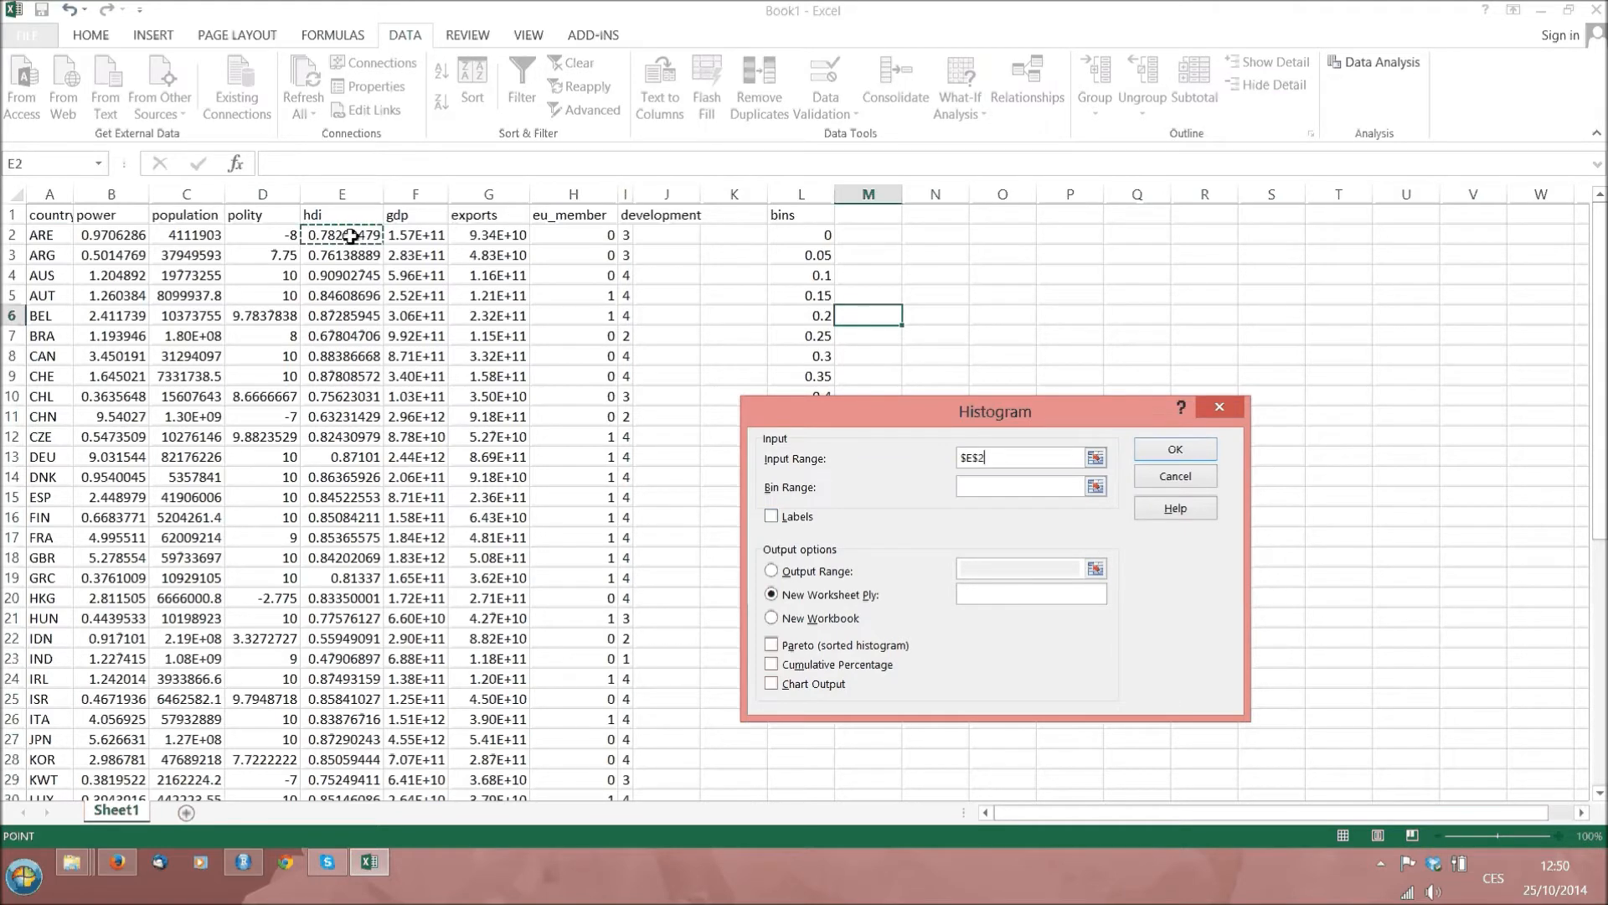
key("F8")
key("BackSpace")
type("47")
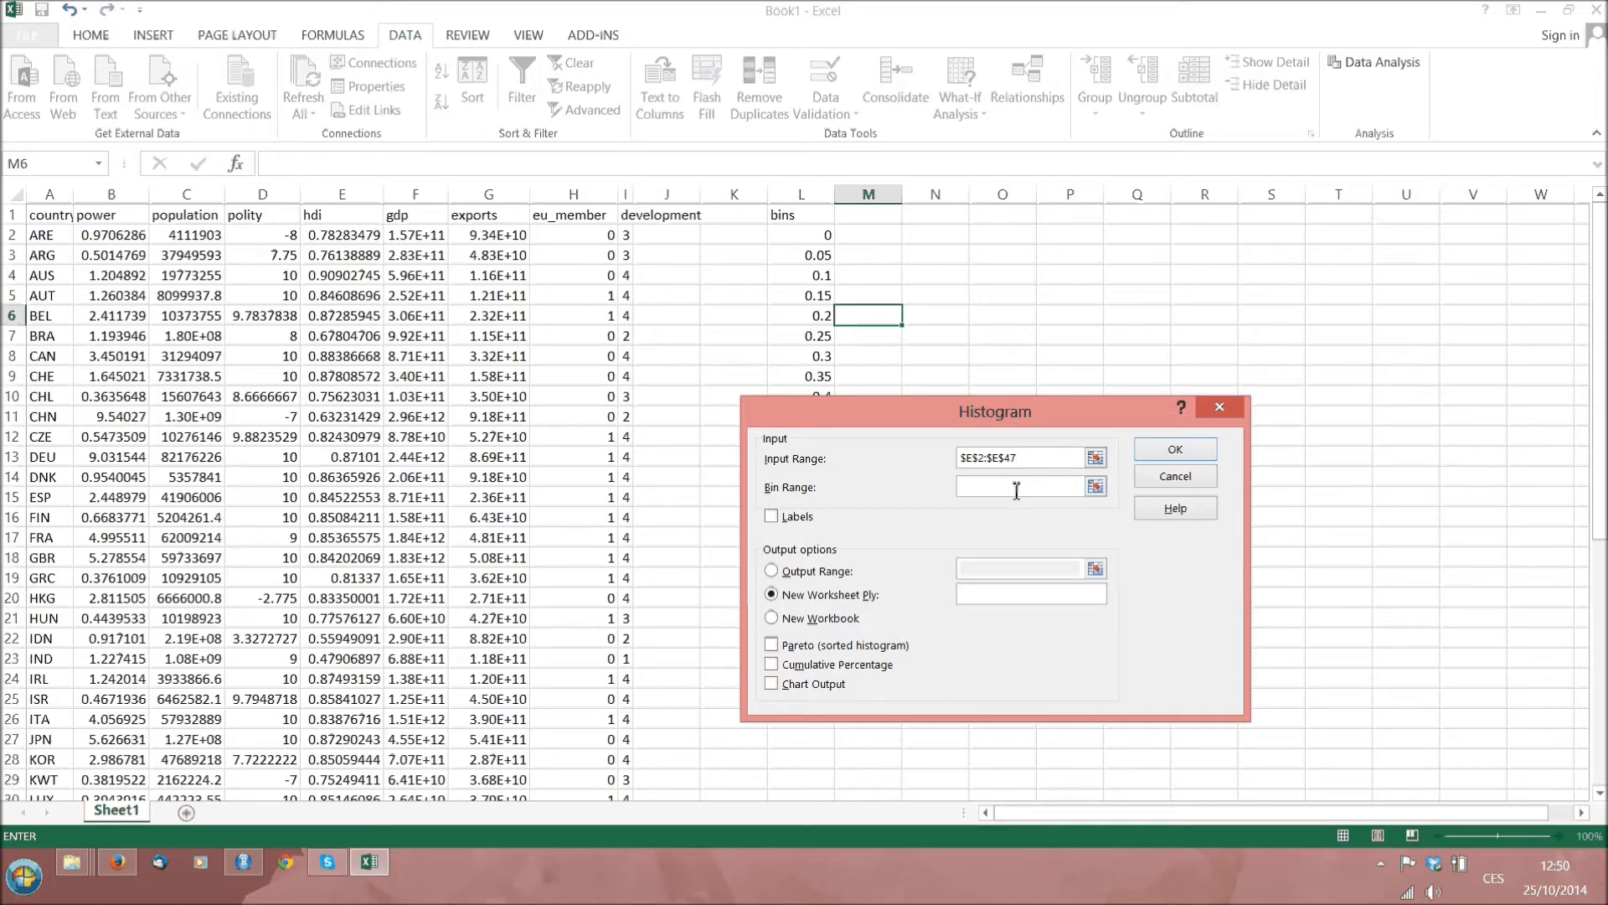
Set the bin range to $L$2:$L$22, enable chart output and create the histogram on a new worksheet.
left_click_drag(952, 419, 1171, 414)
left_click(1201, 485)
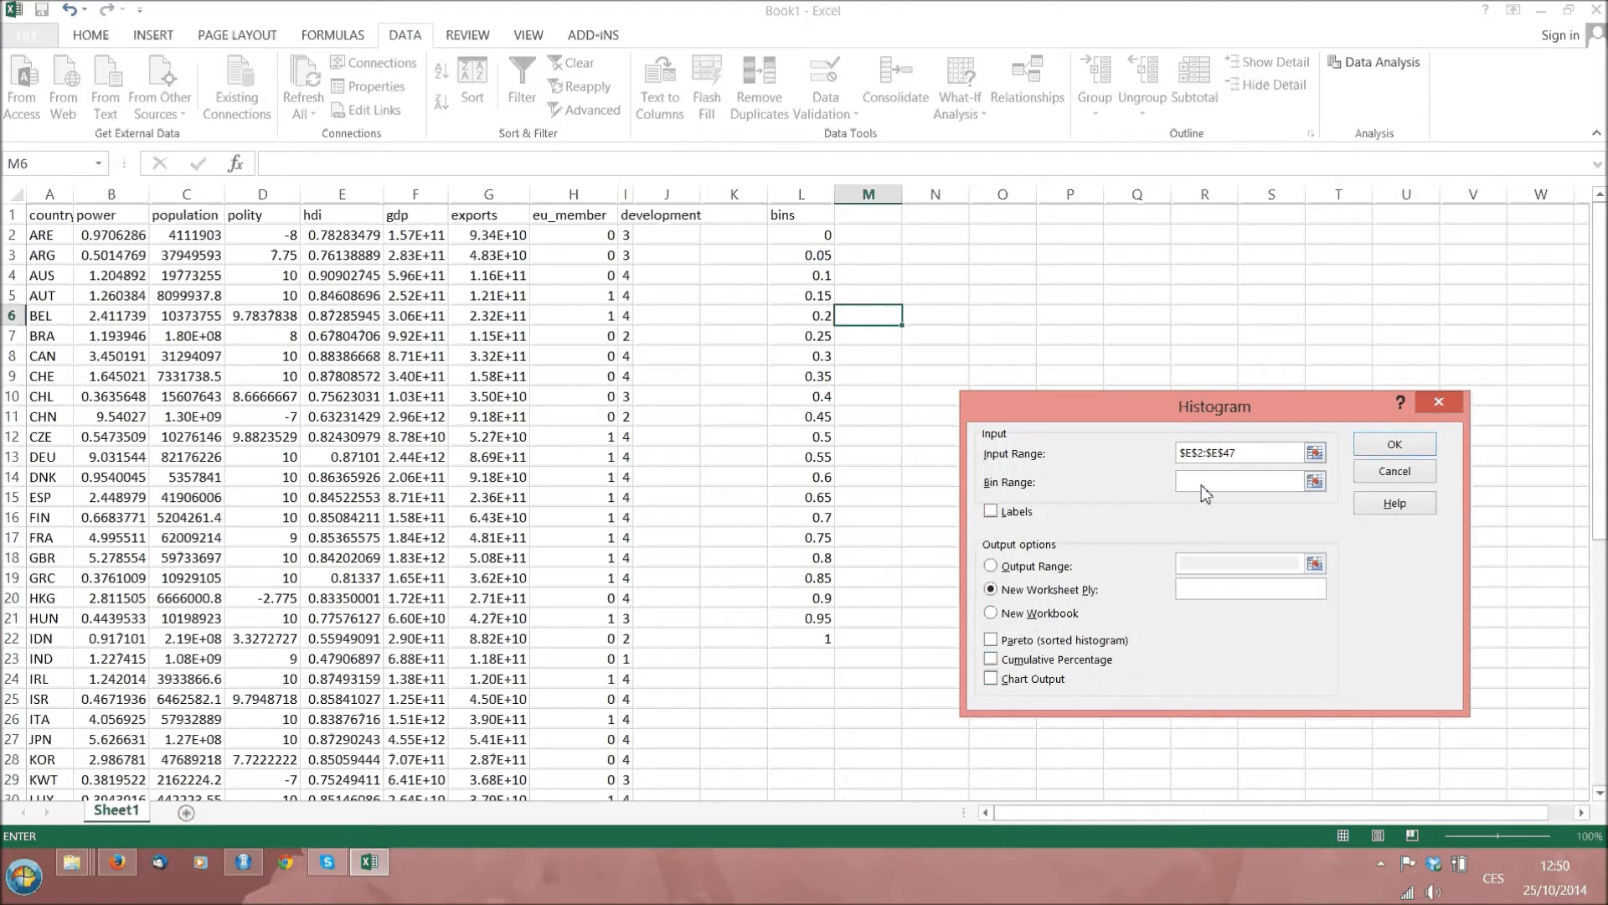
left_click_drag(793, 228, 816, 644)
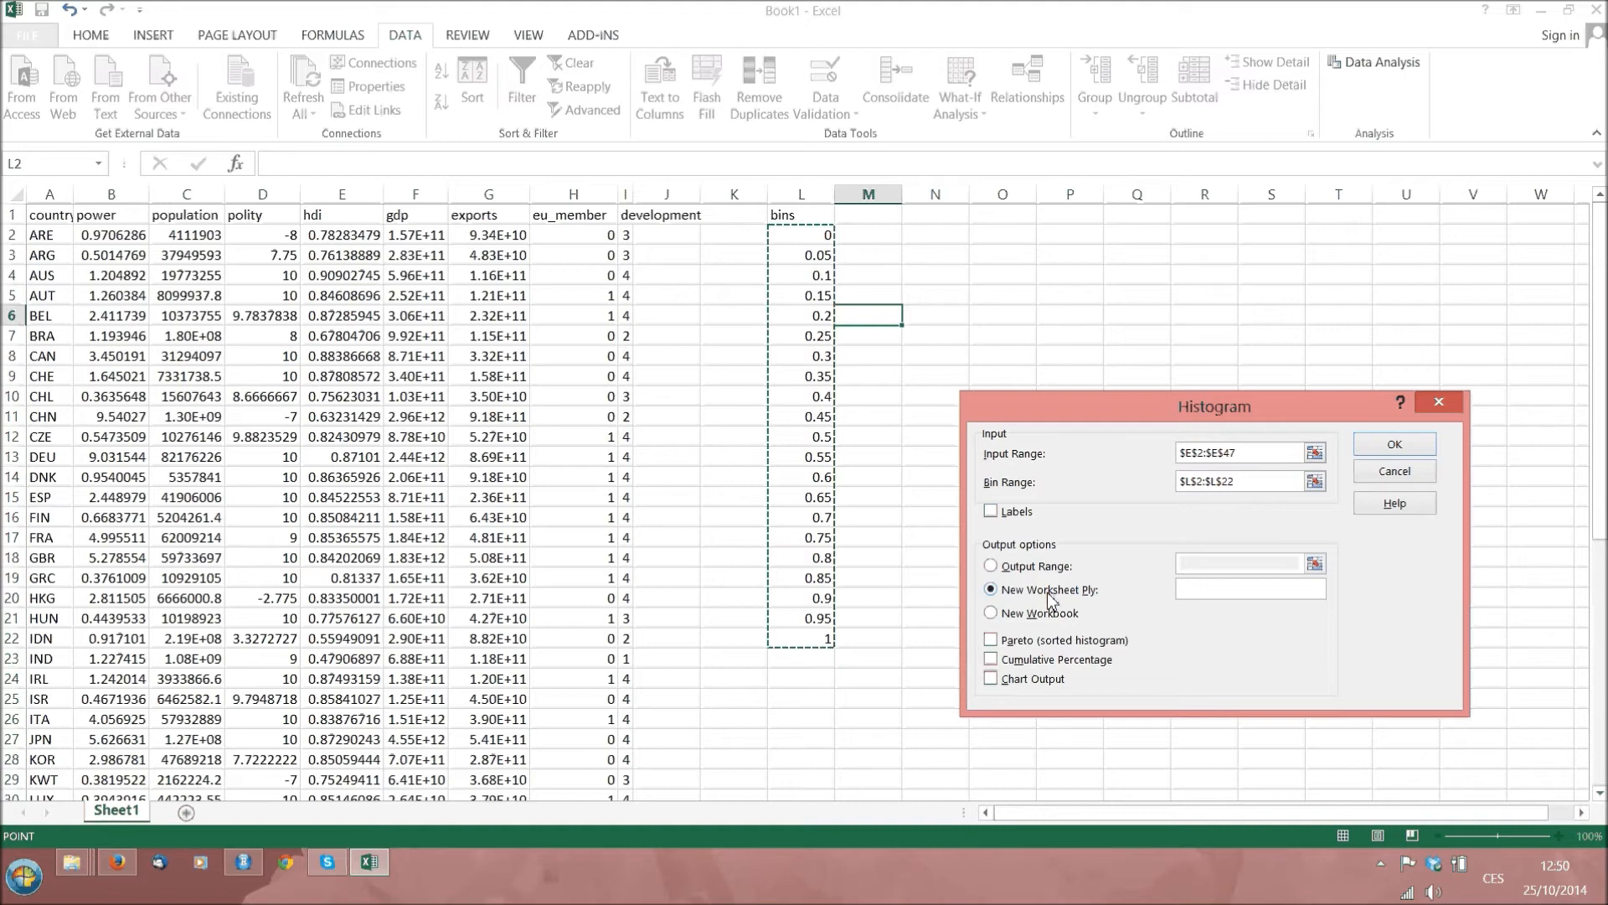
left_click(991, 681)
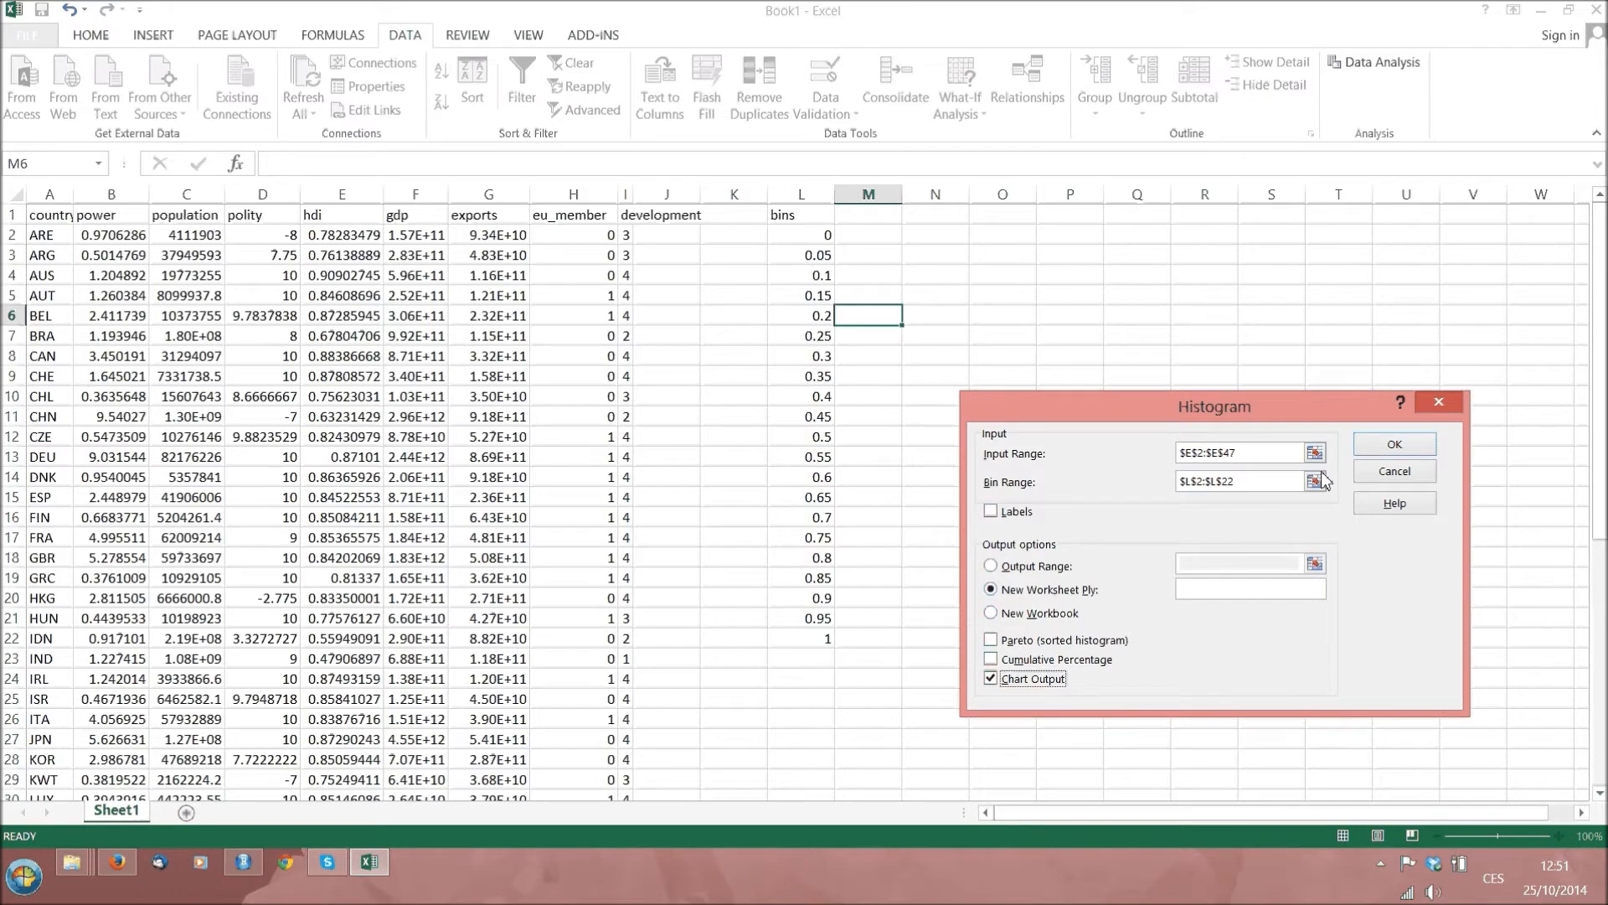
left_click(1383, 445)
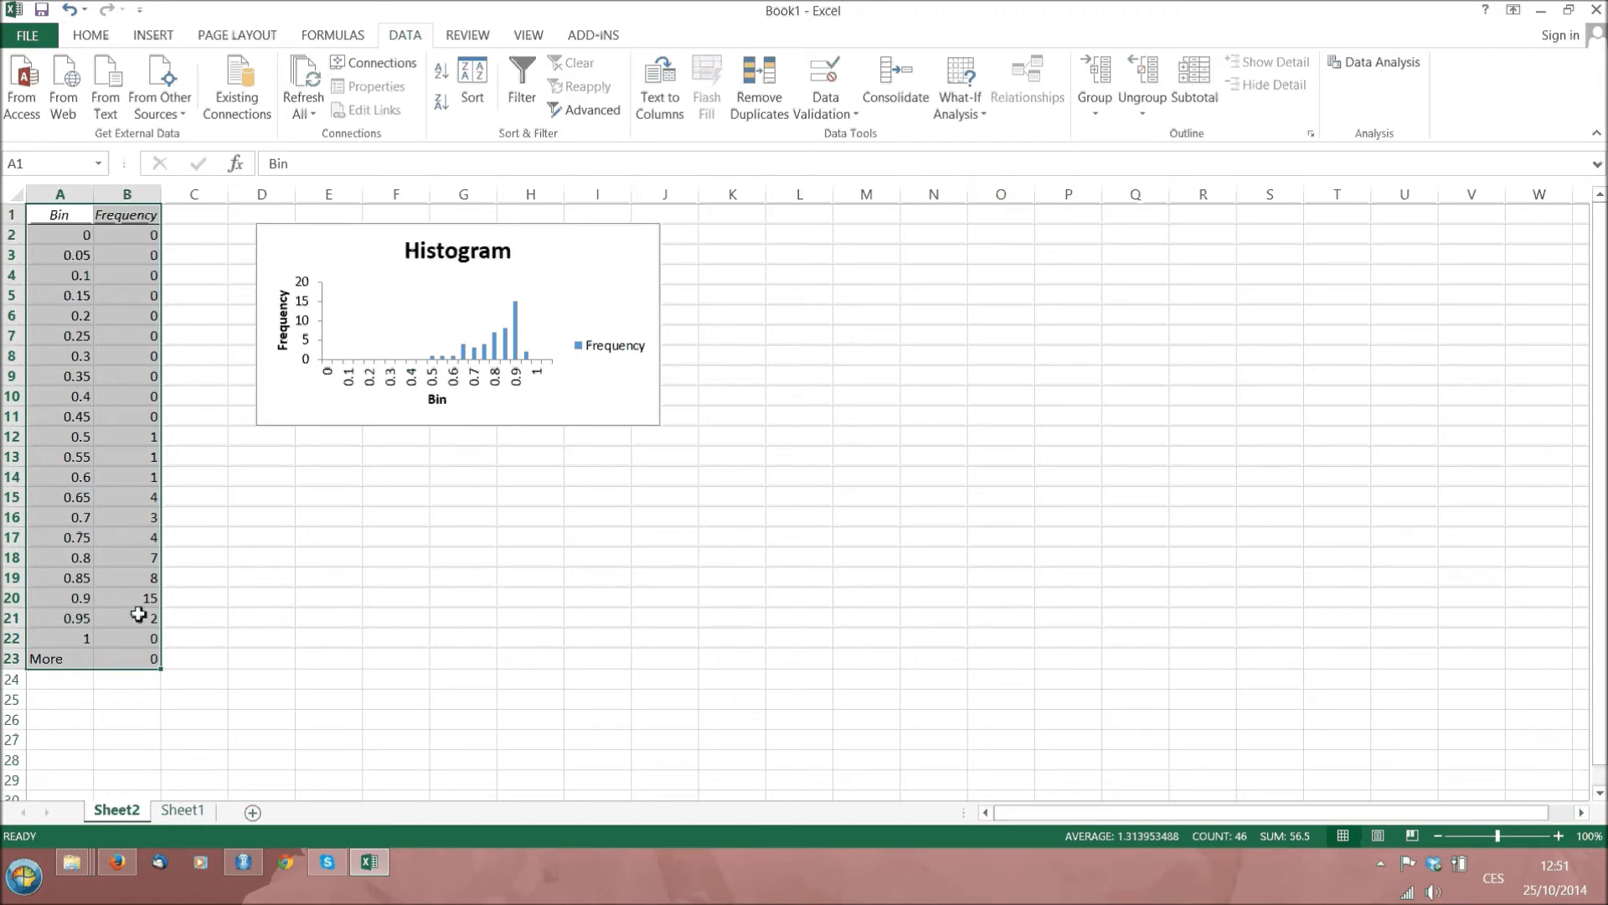
Enlarge the histogram chart so that it spans about columns D to M and rows 2 to 18.
left_click(488, 386)
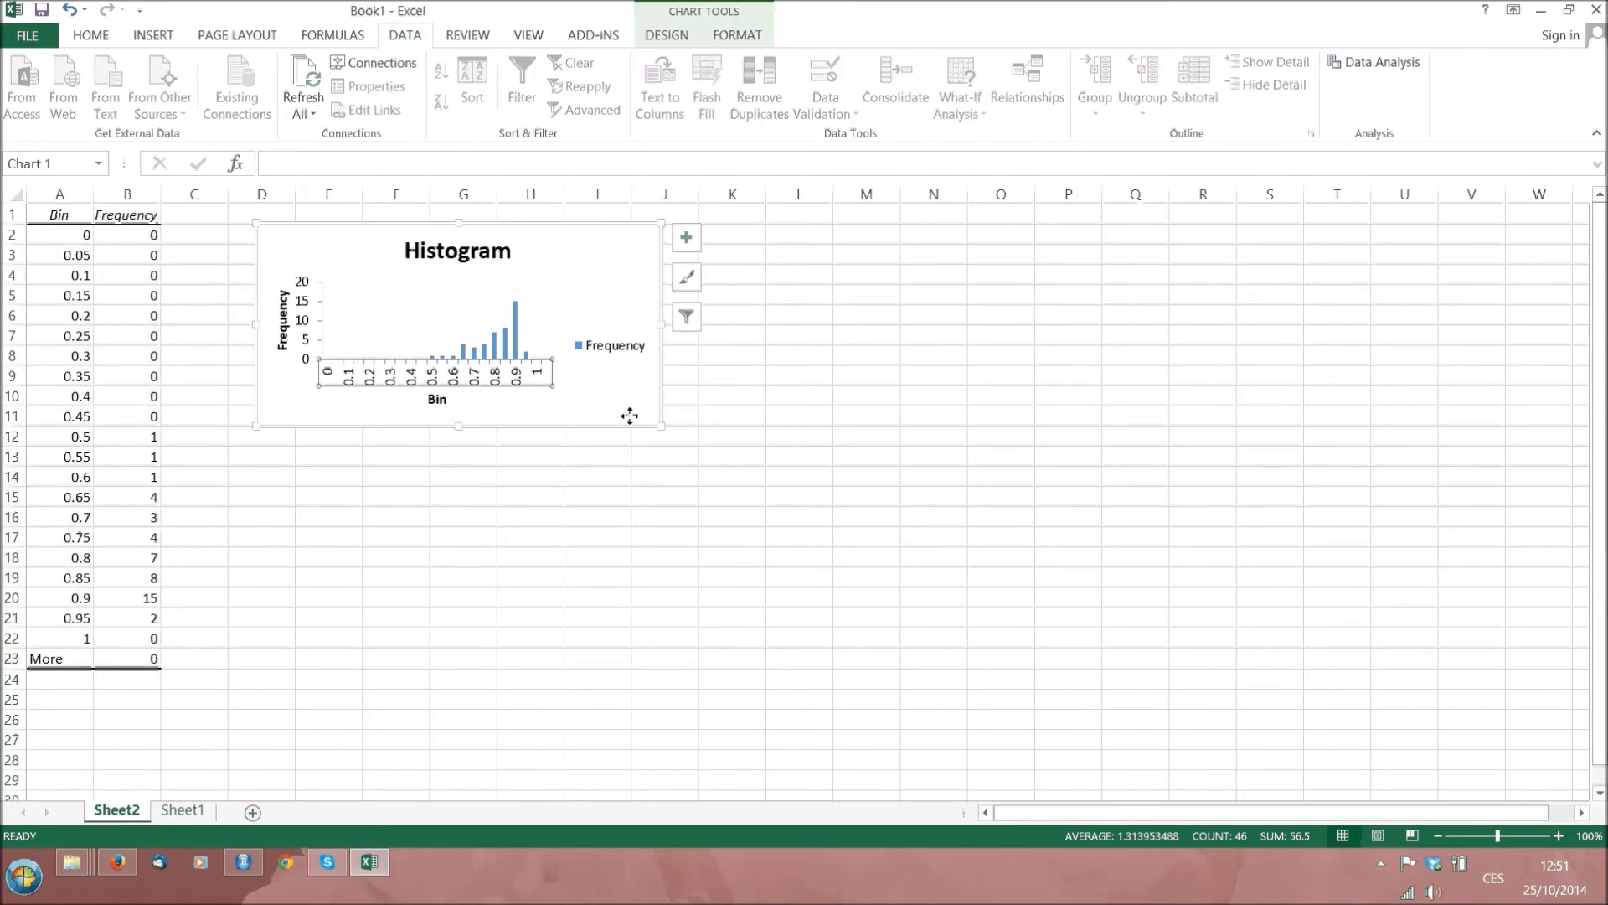
left_click(629, 415)
left_click_drag(663, 427, 936, 576)
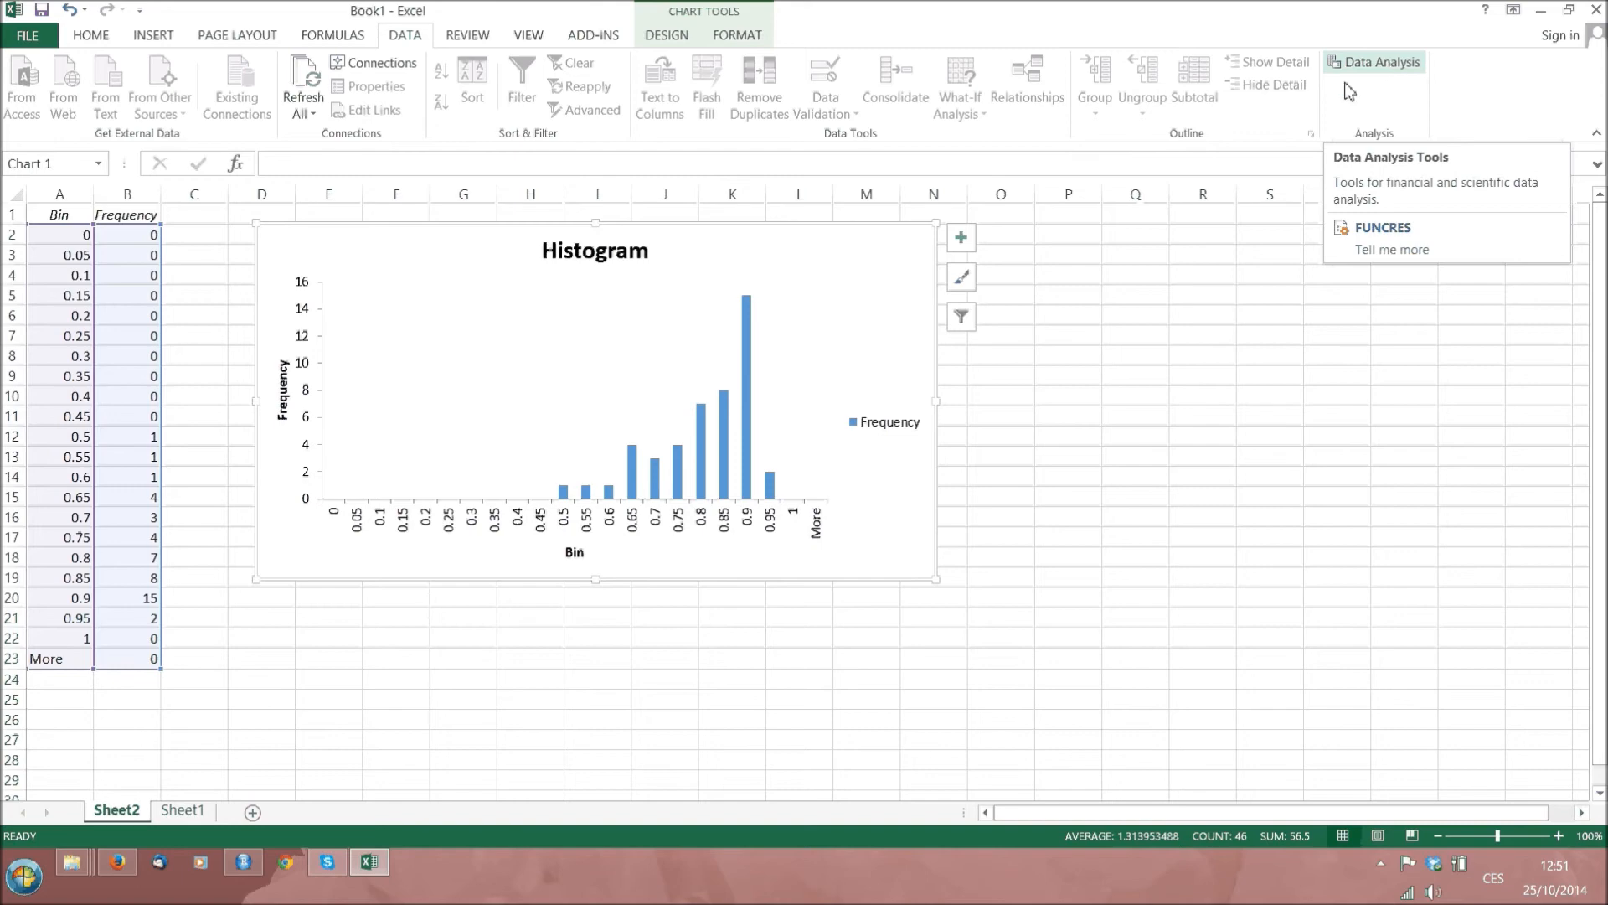
Switch to RStudio and insert two blank lines after hist(exporters$hdi) in the script's histogram section.
left_click(243, 862)
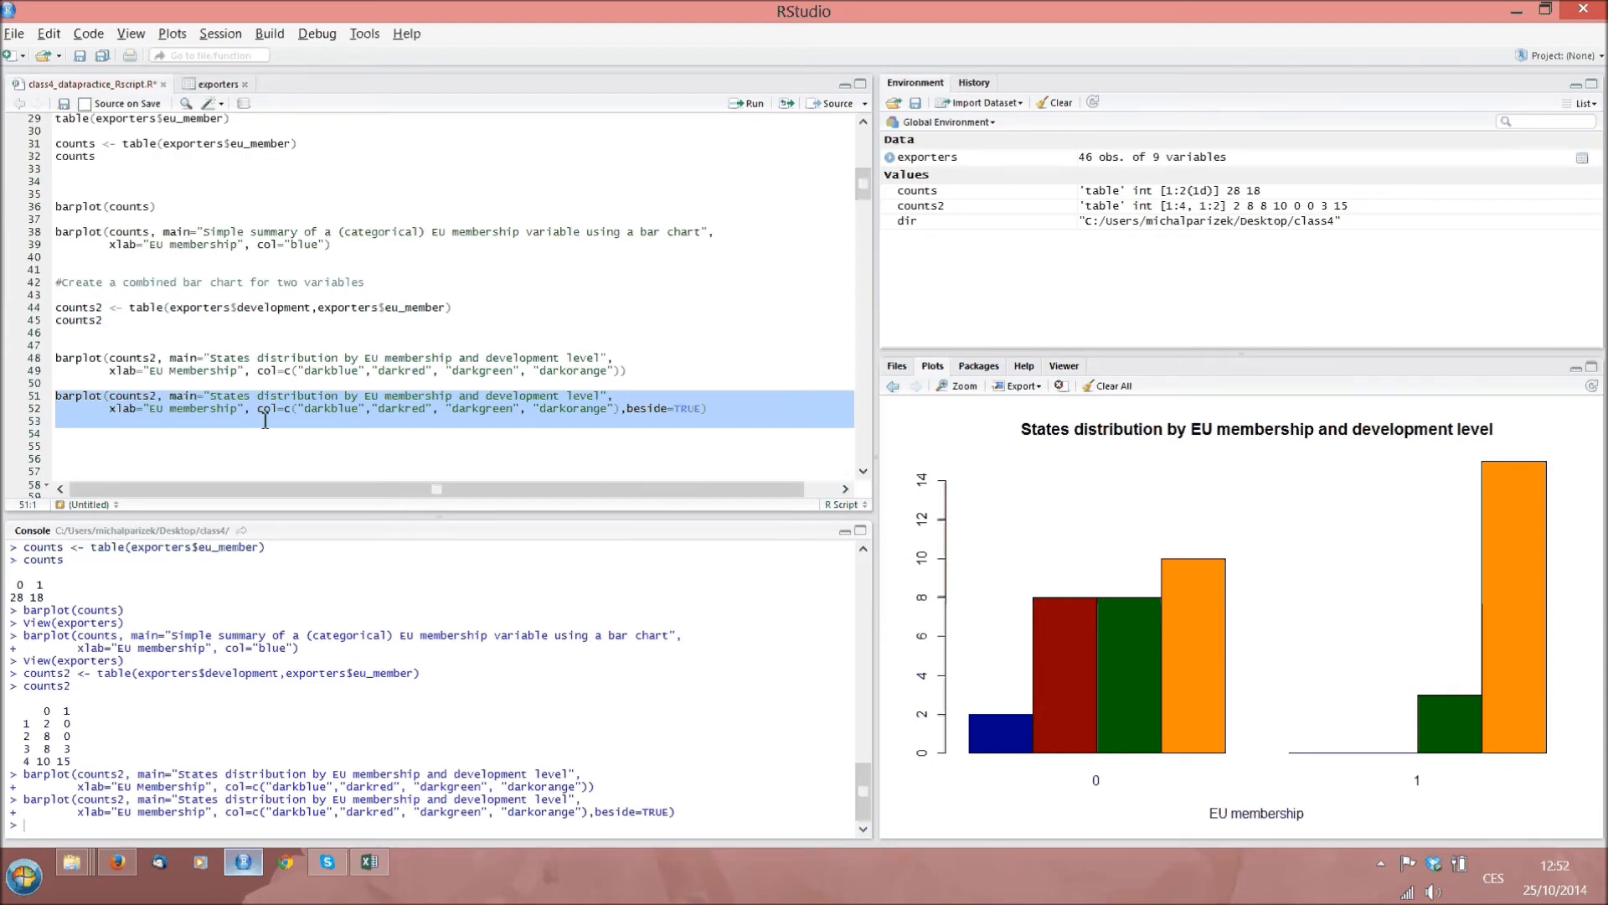
left_click(214, 450)
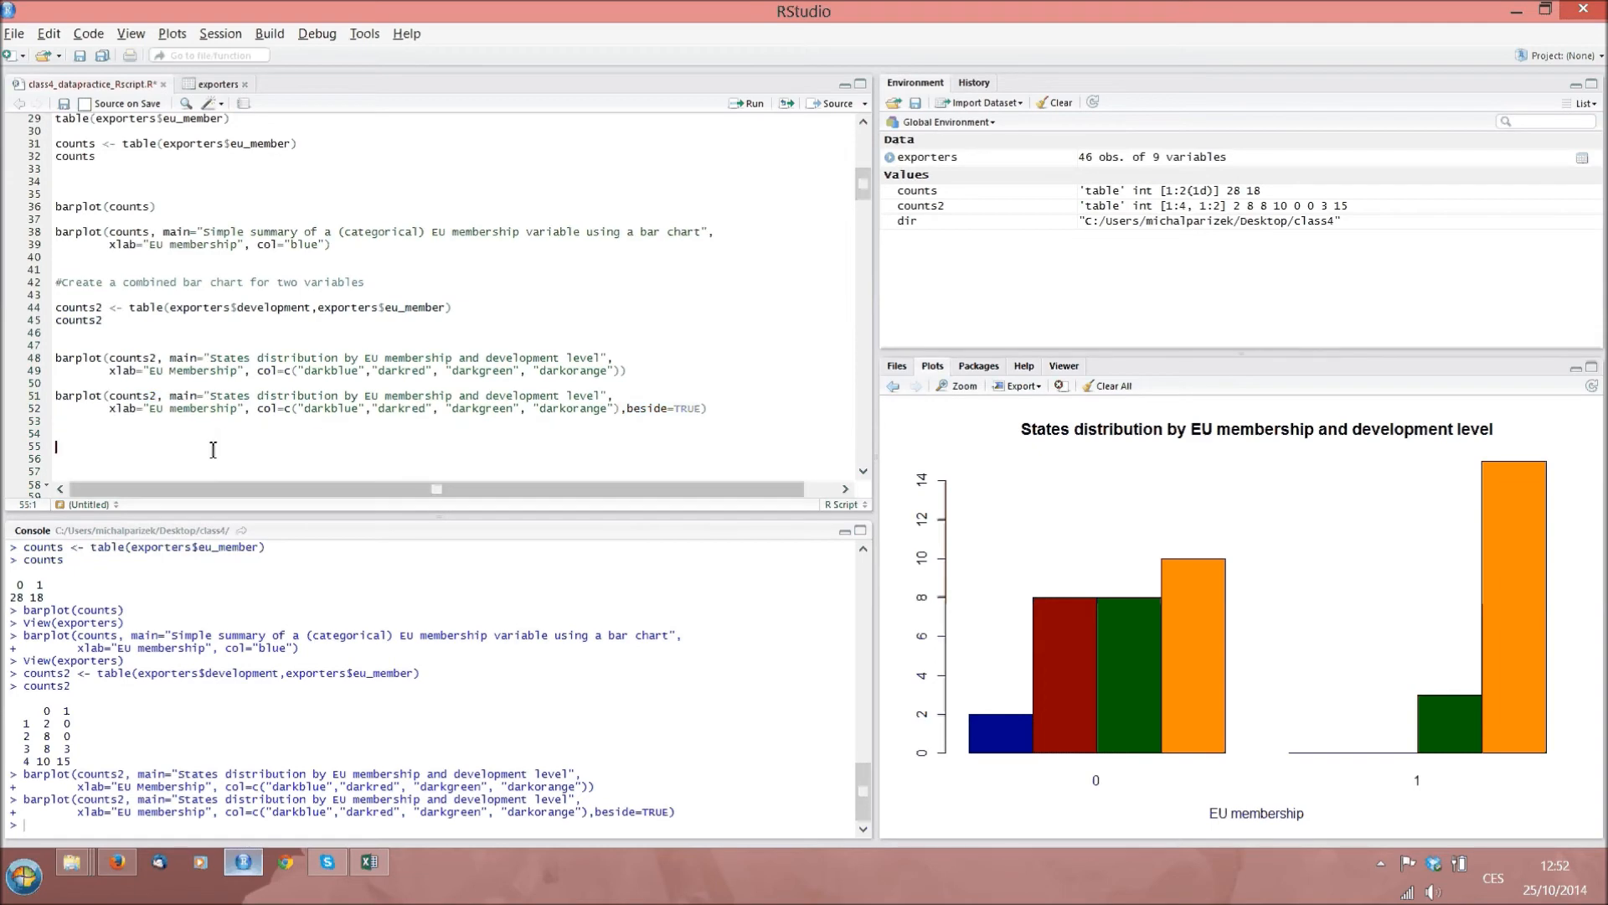
scroll(107, 405, "down", 4)
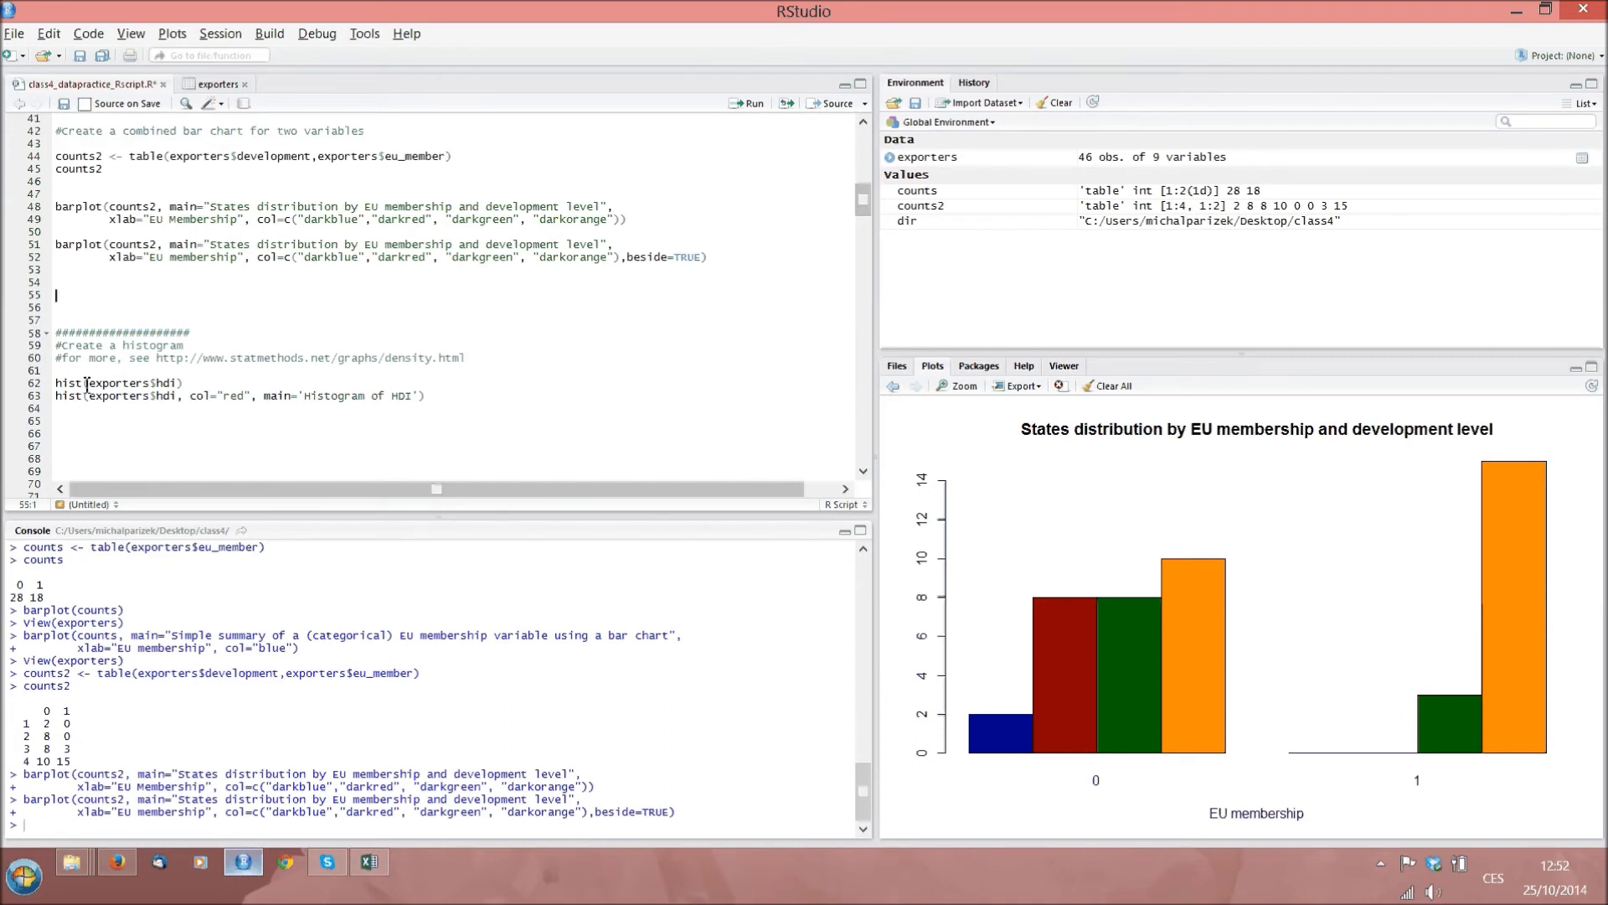
left_click_drag(88, 385, 151, 386)
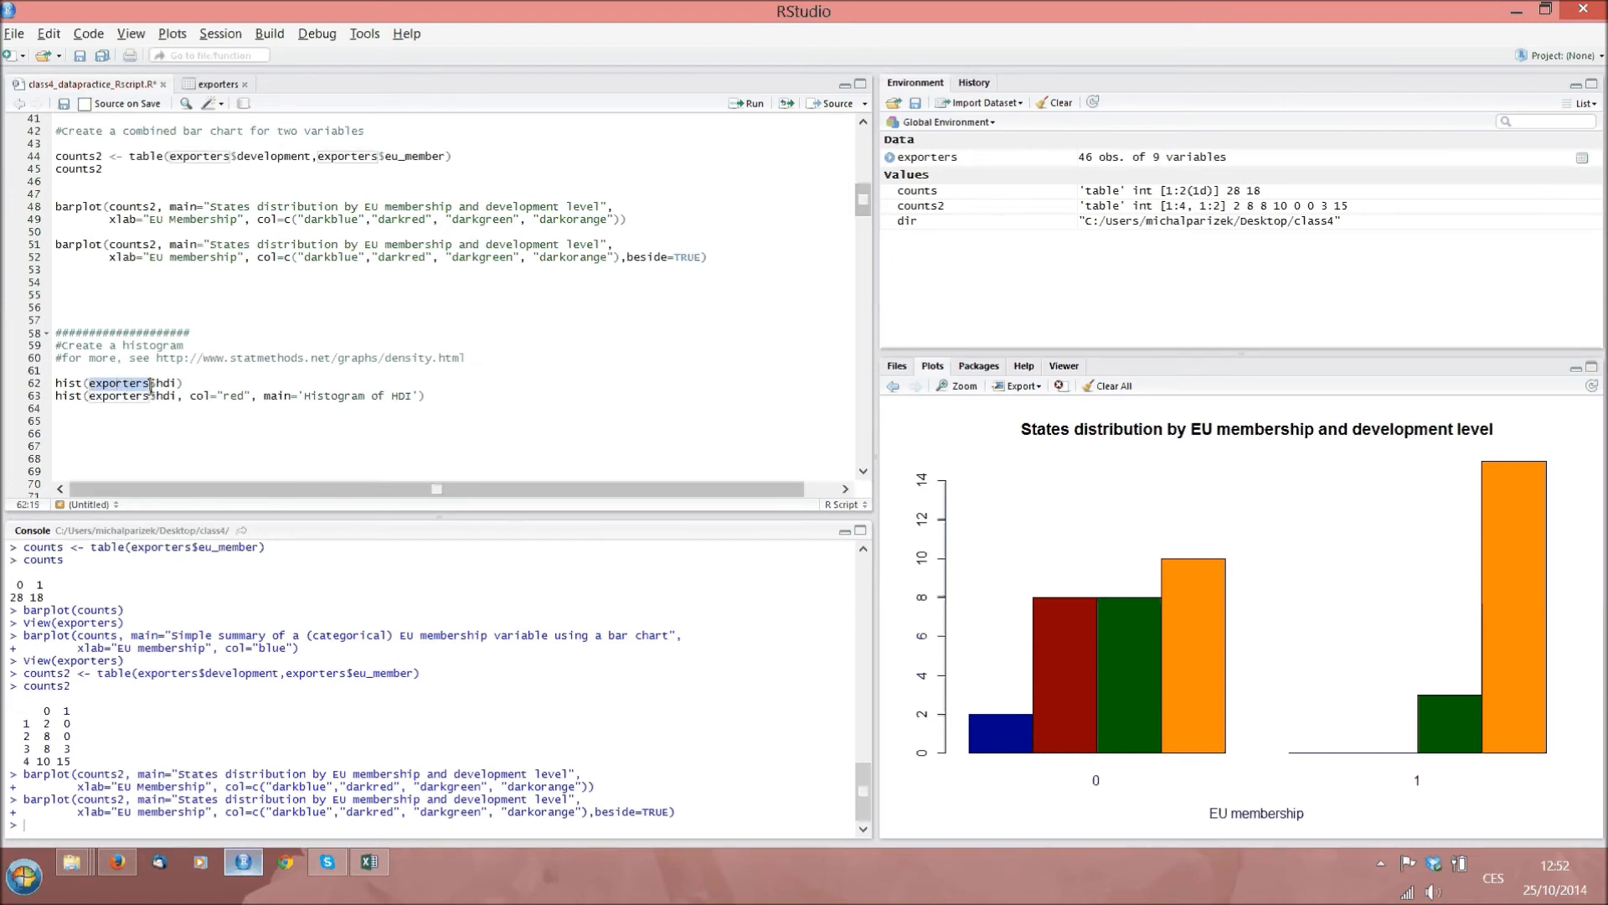
left_click(152, 383)
left_click(189, 383)
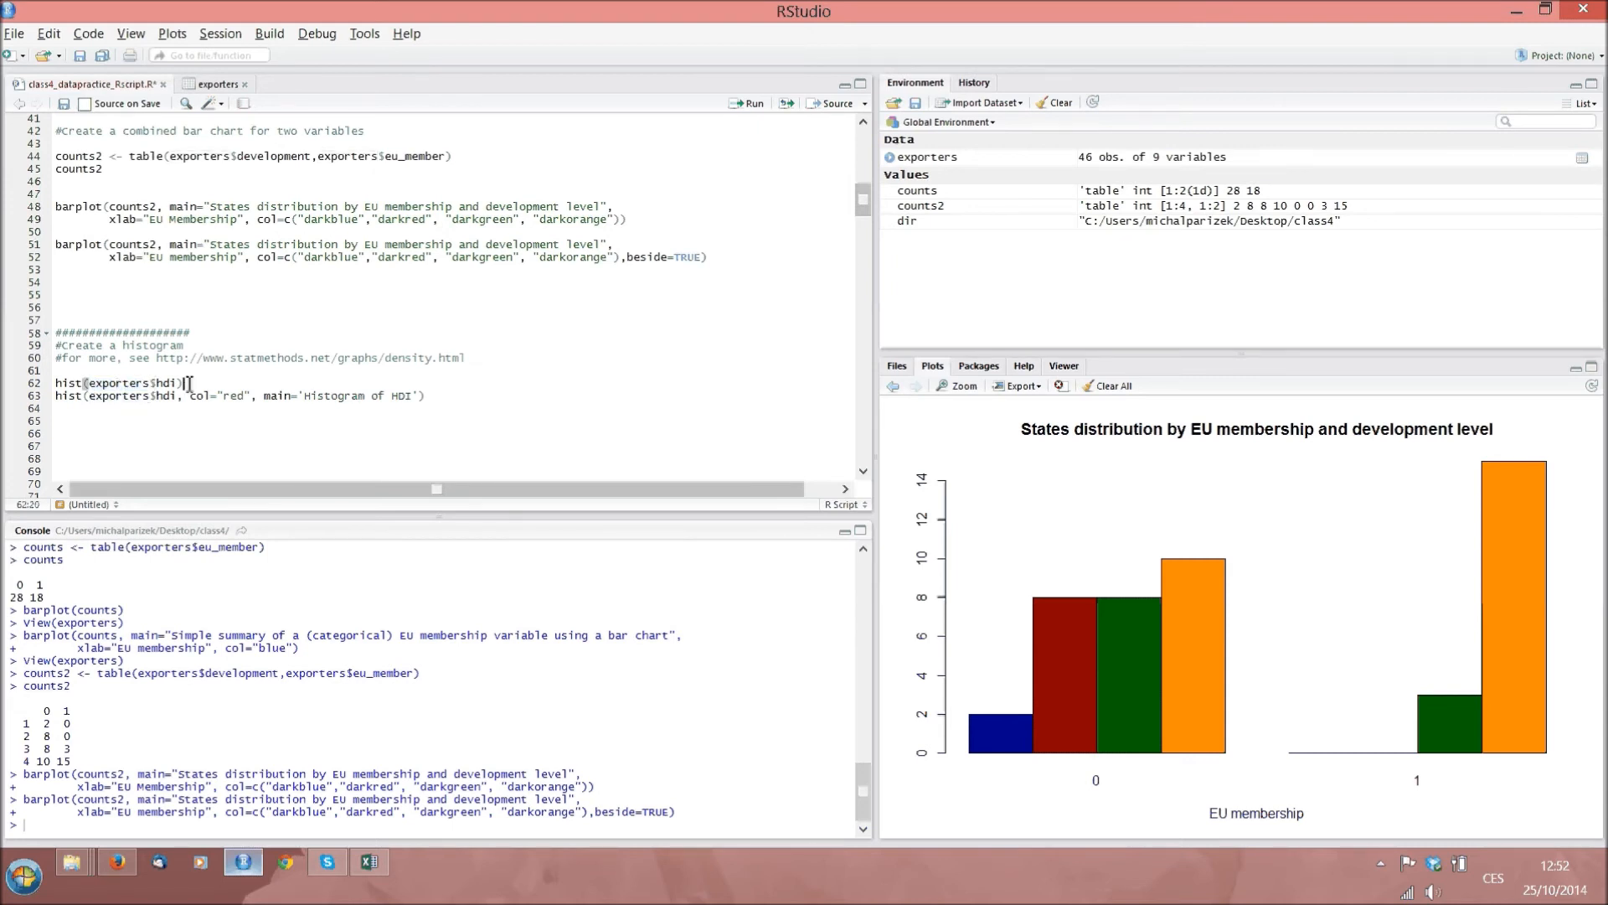
key("Return")
key("Return")
Run the hist(exporters$hdi) line to plot the basic HDI histogram.
key("Up")
key("Up")
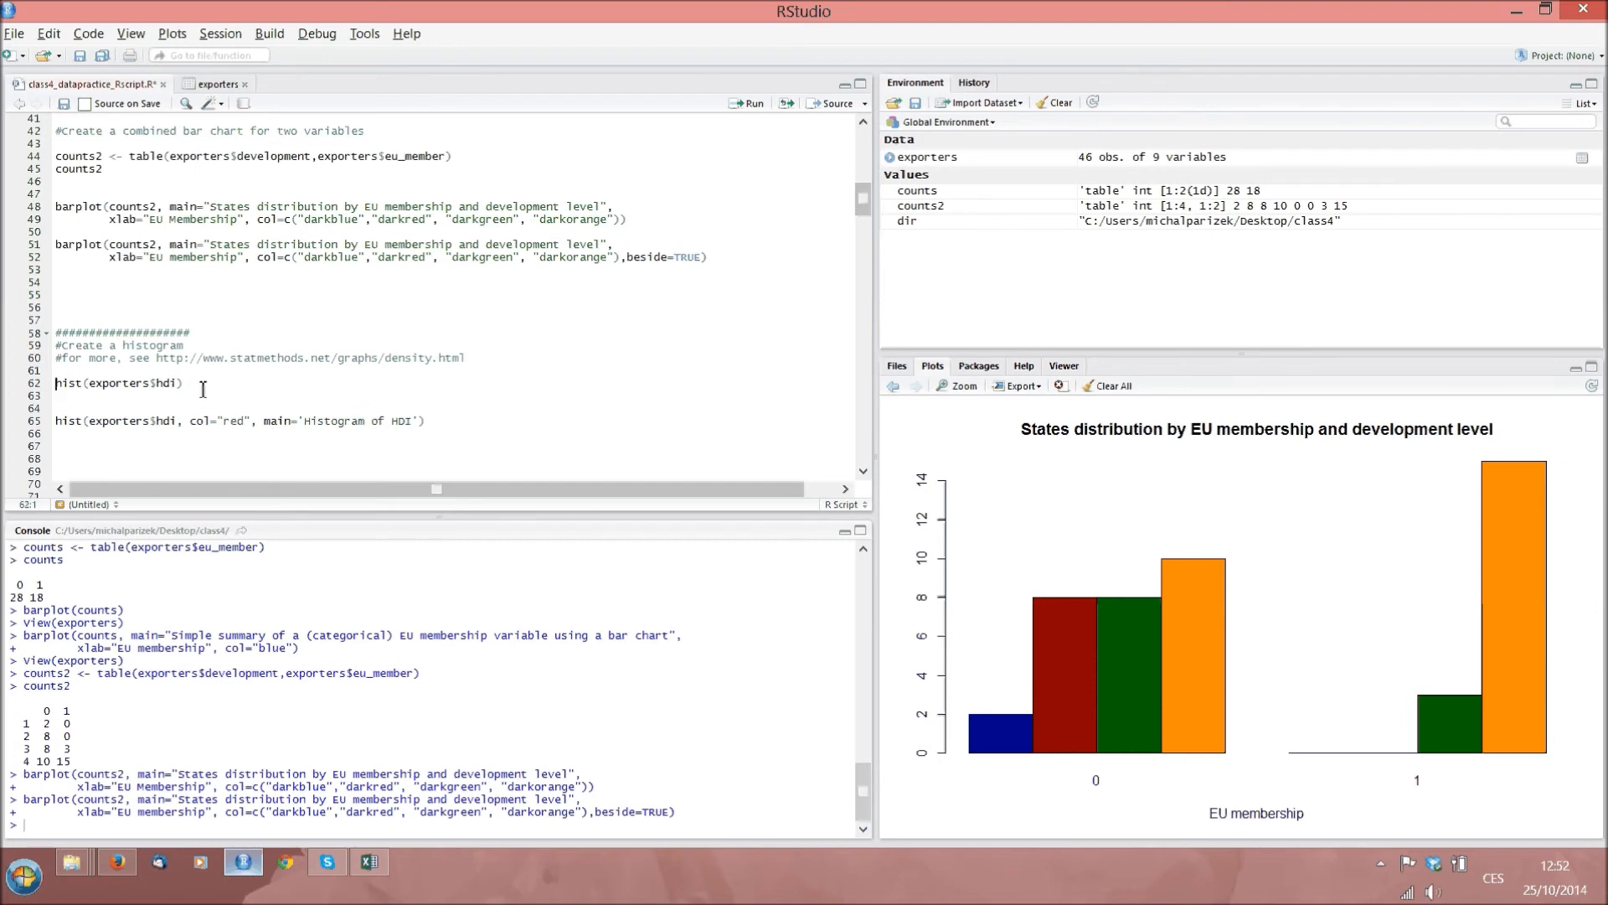
key("shift+Down")
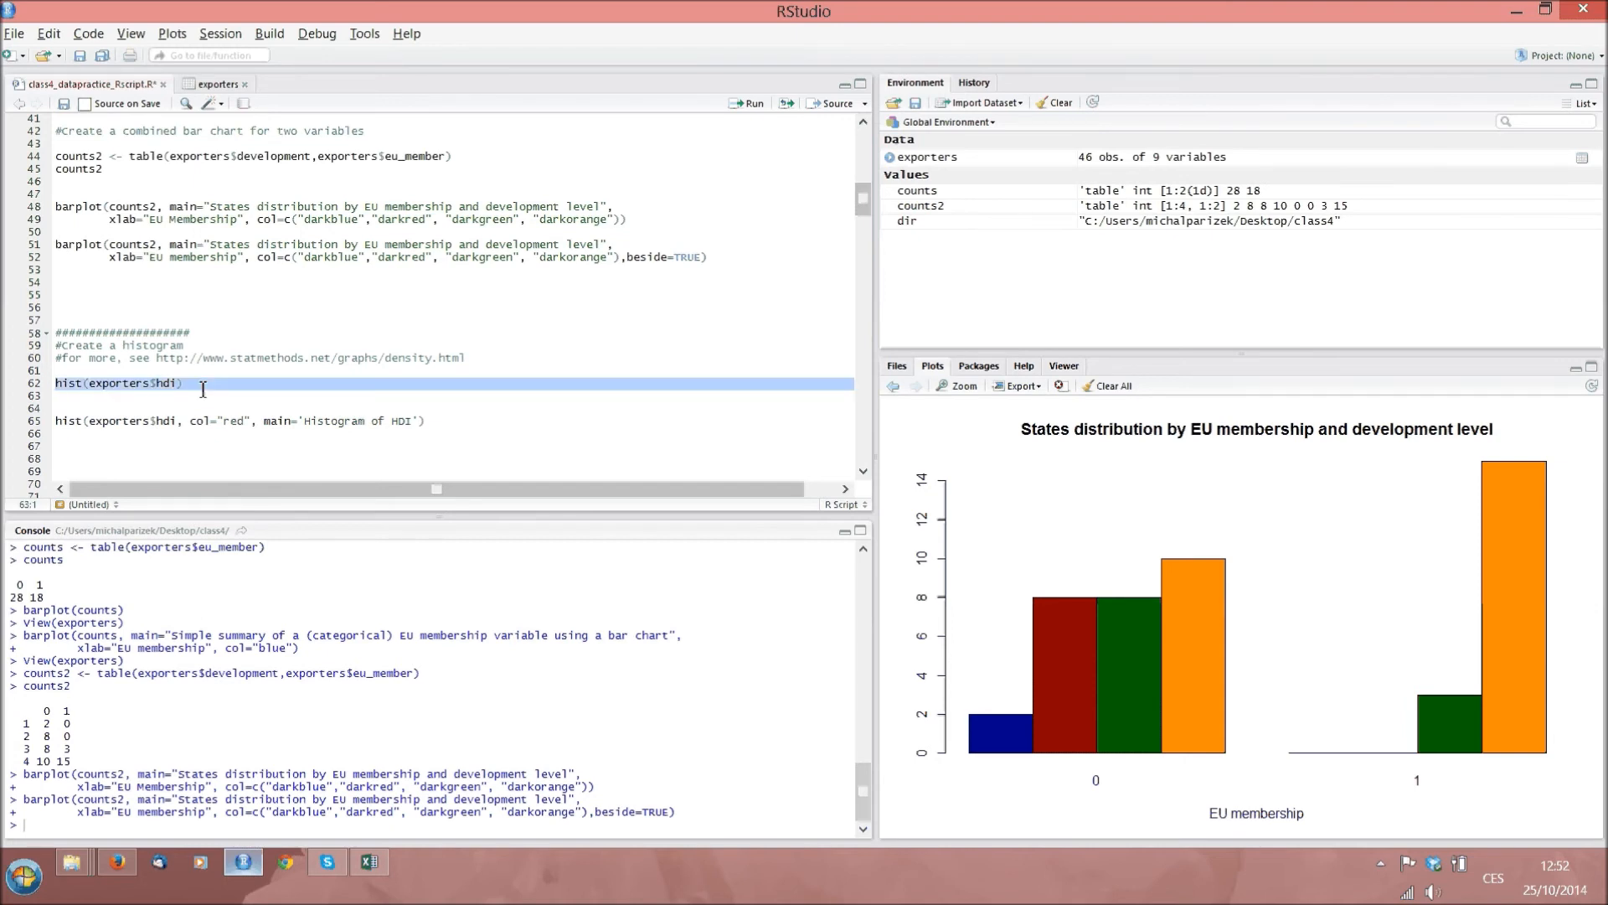
key("ctrl+Return")
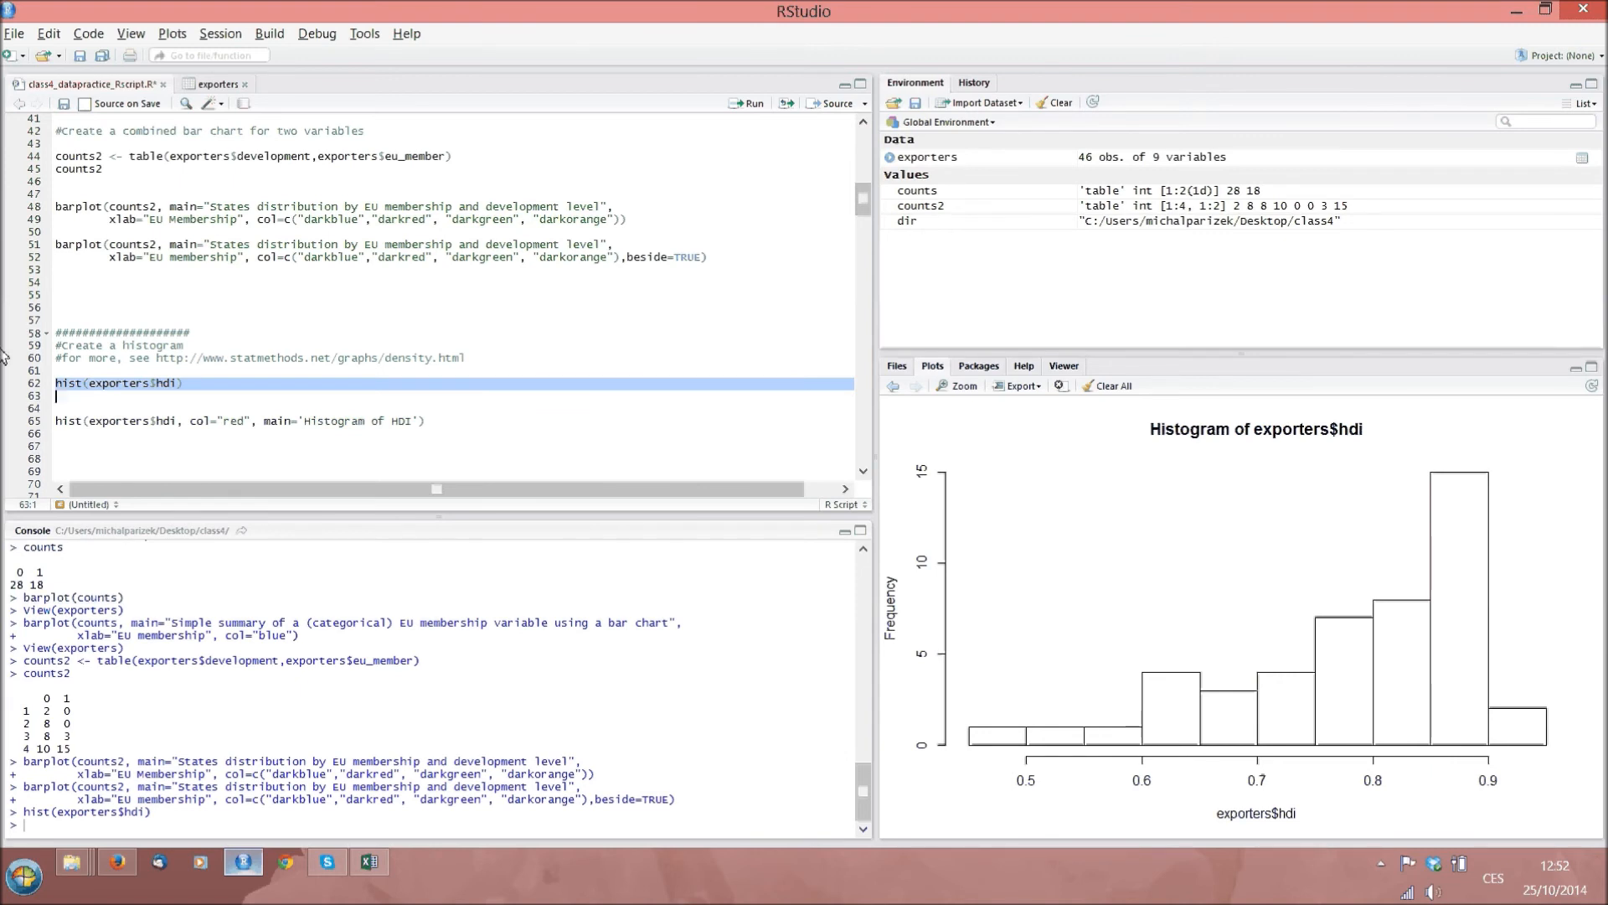
Run the hist line with col="red" and main='Histogram of HDI' to plot the red, titled histogram.
key("Down")
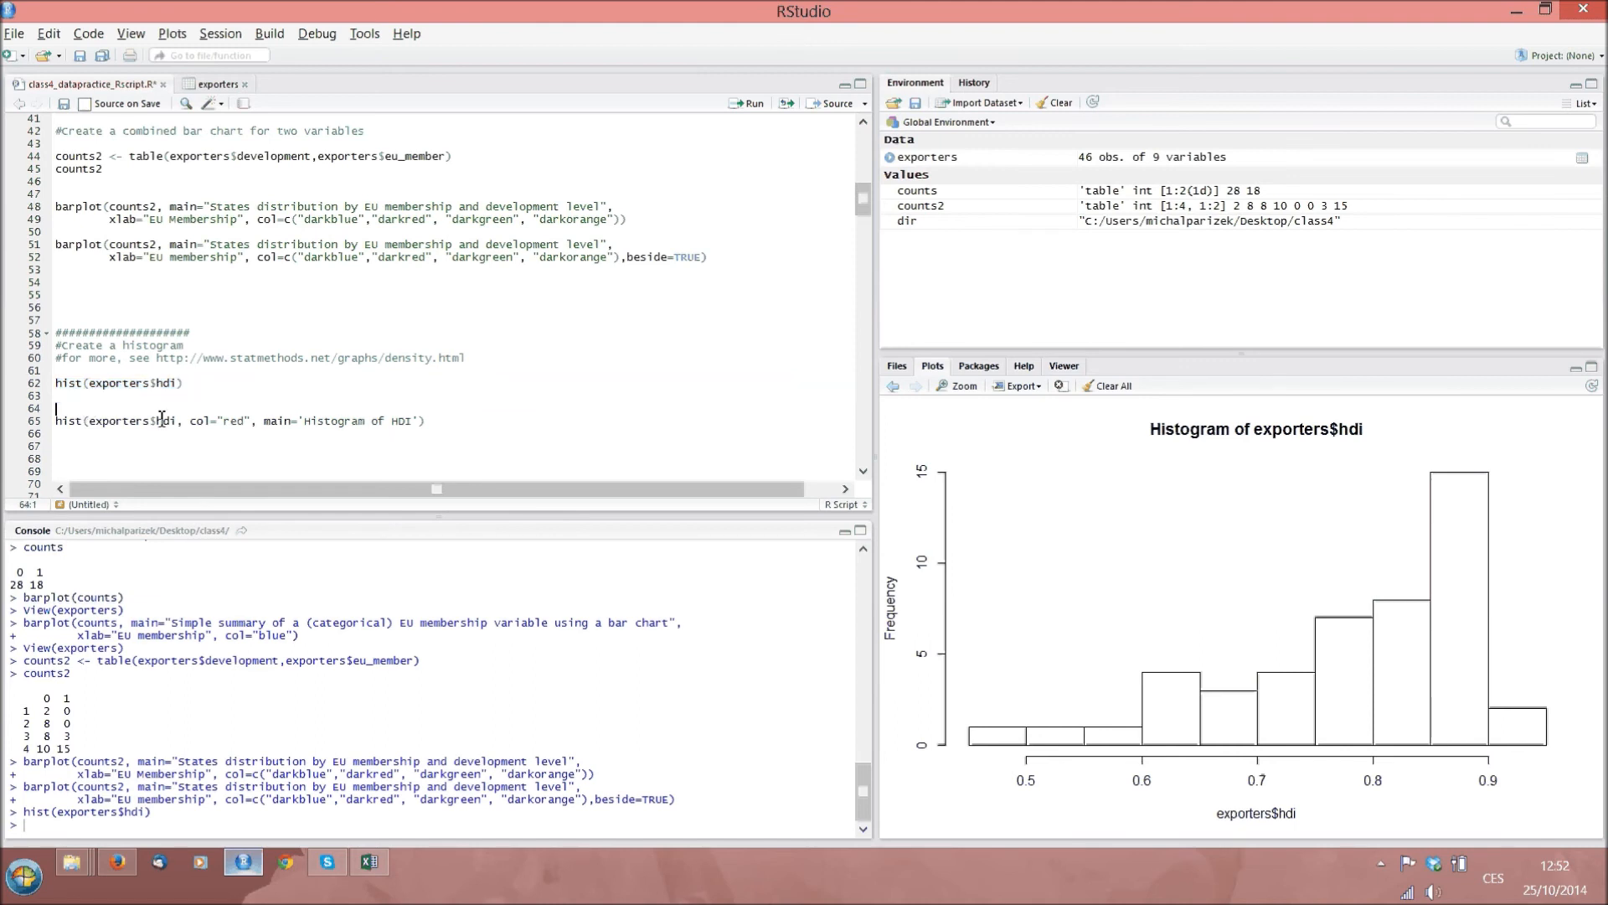
left_click(265, 420)
key("shift+End")
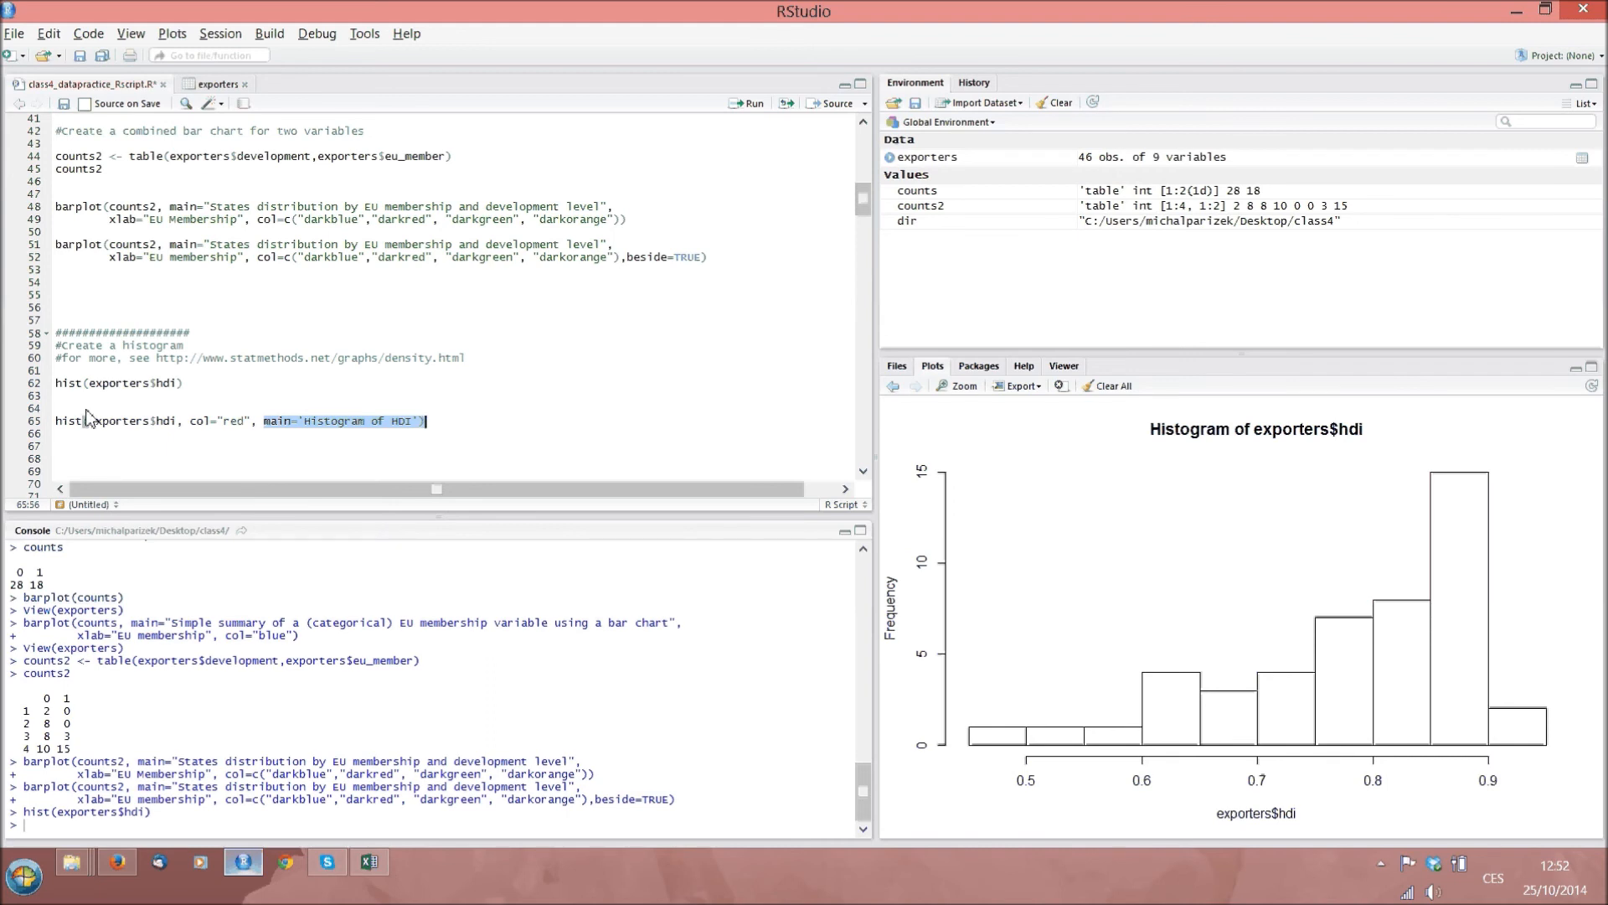
double_click(198, 421)
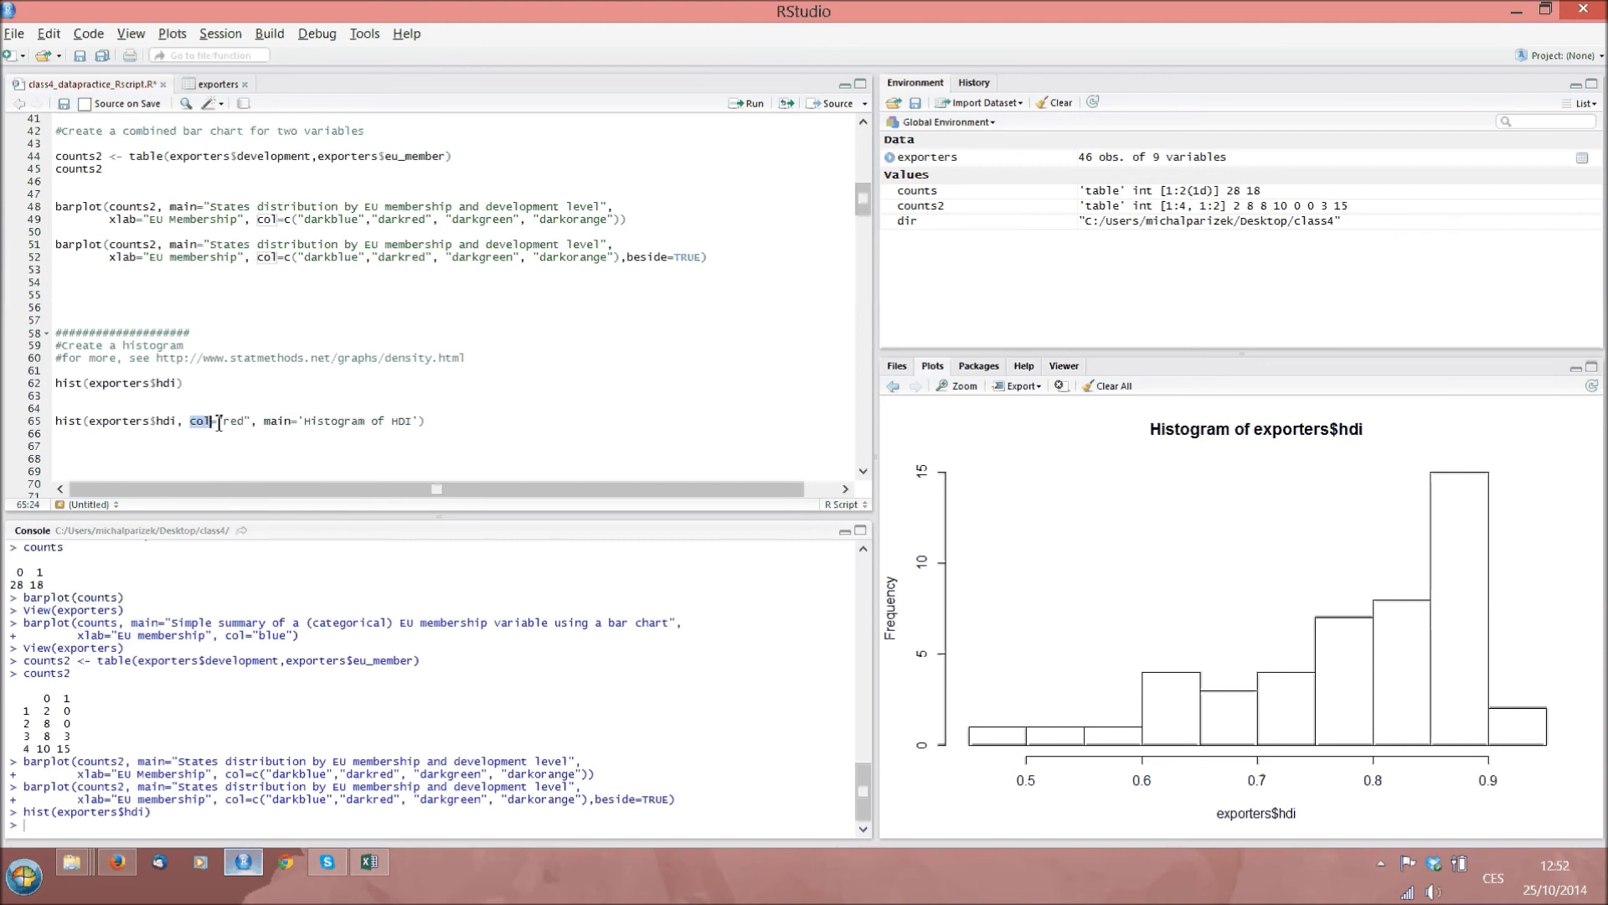
left_click(34, 422)
key("ctrl+Return")
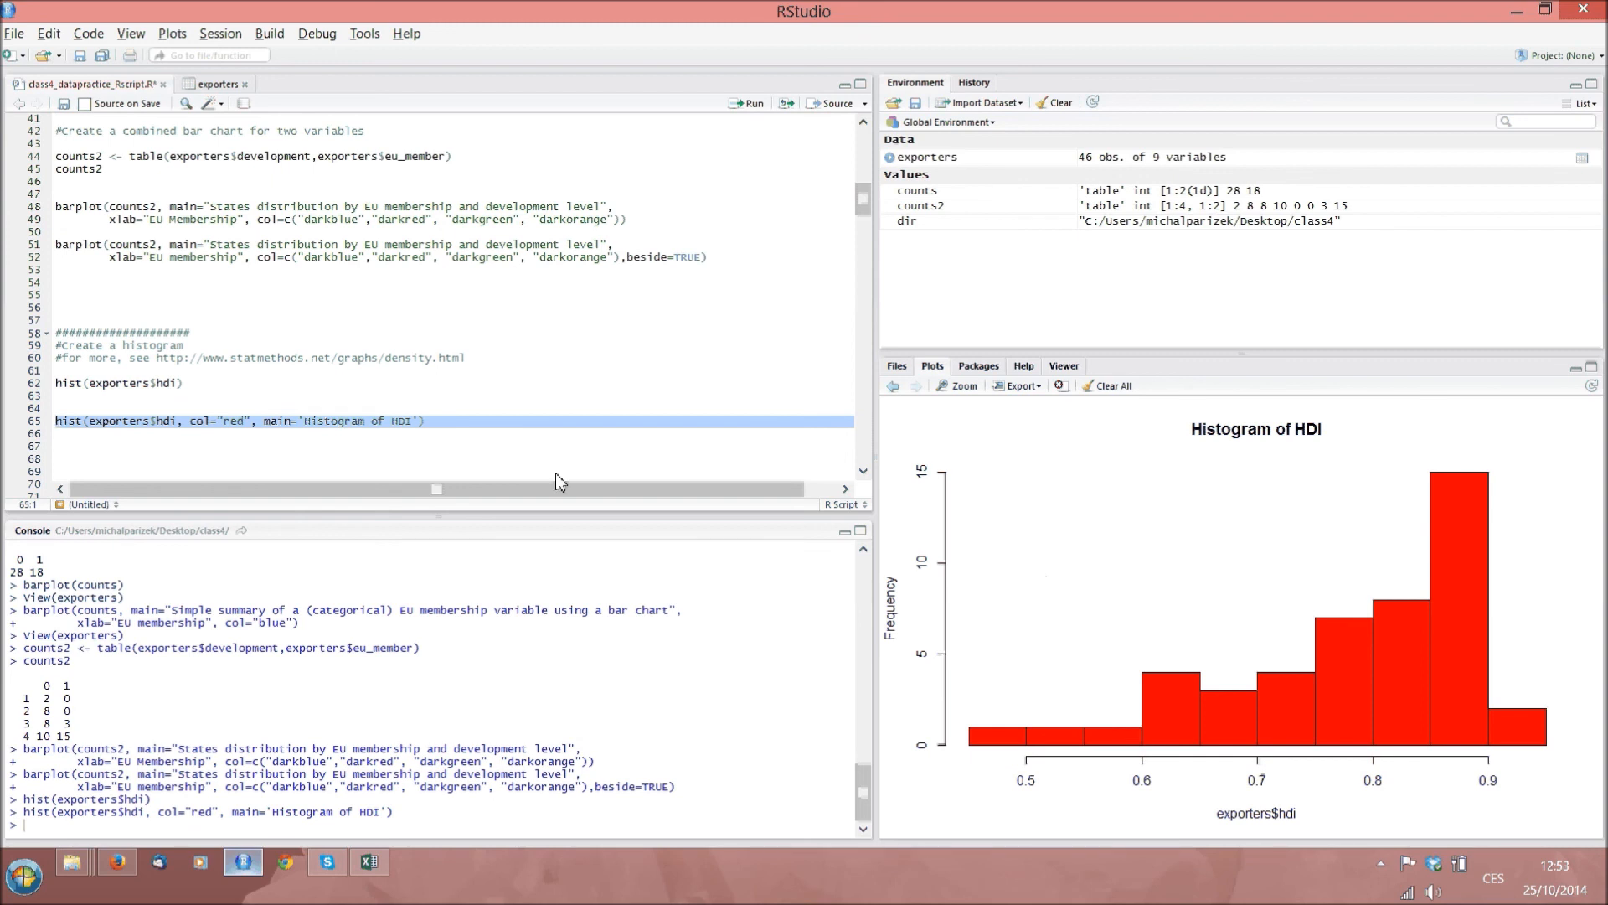
Remove one blank line between the two hist commands and select the red histogram line.
left_click(138, 406)
key("BackSpace")
key("Up")
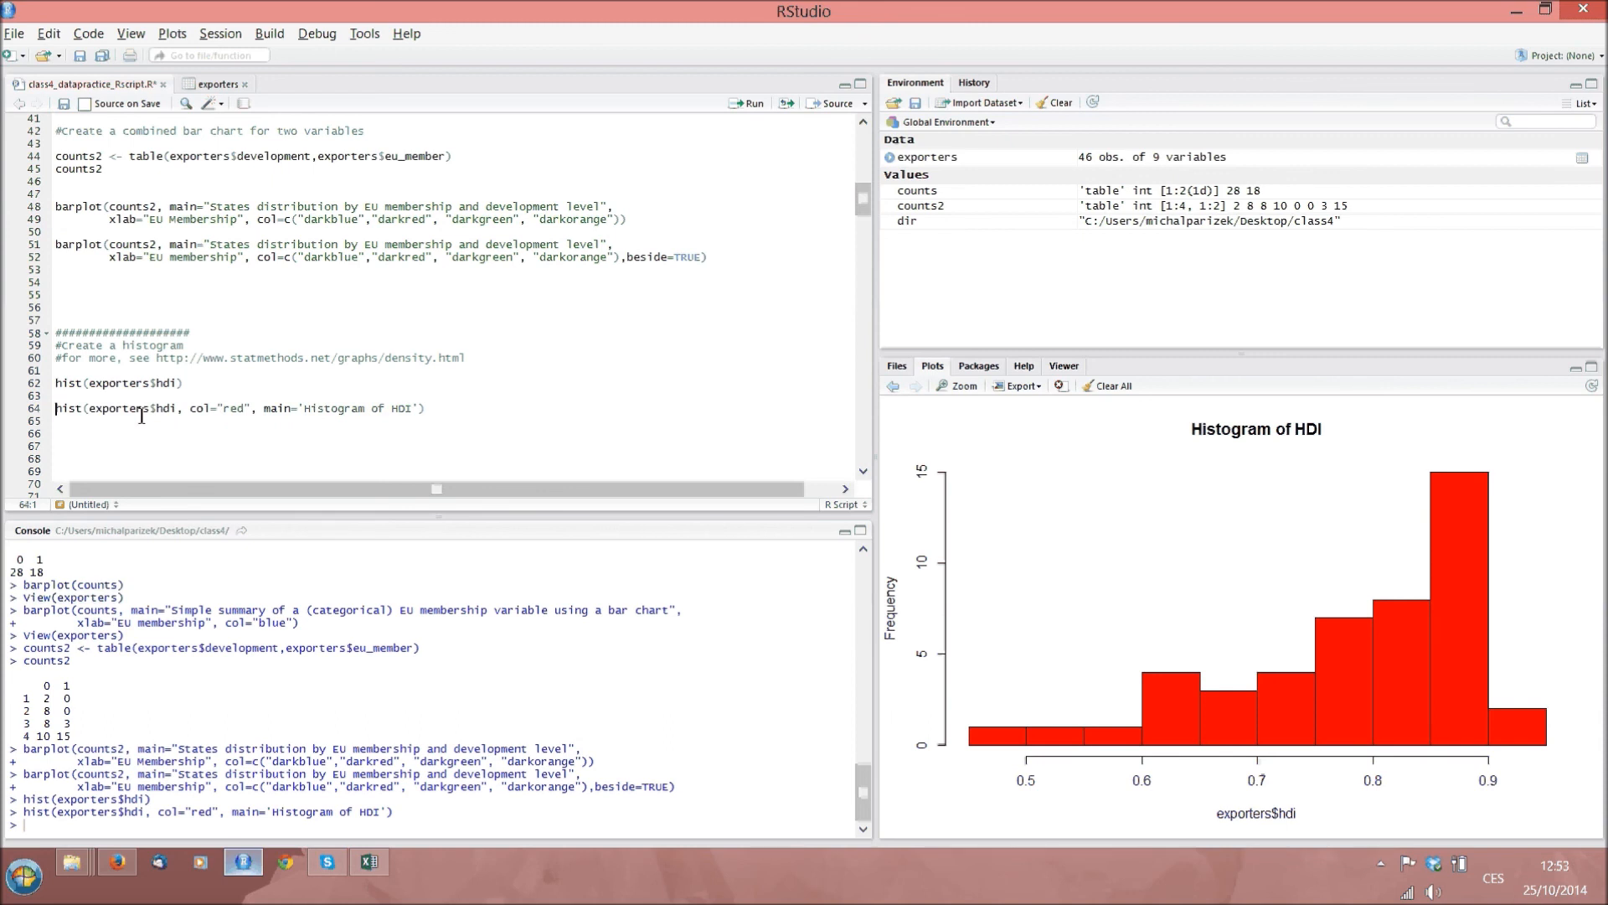
key("shift+Down")
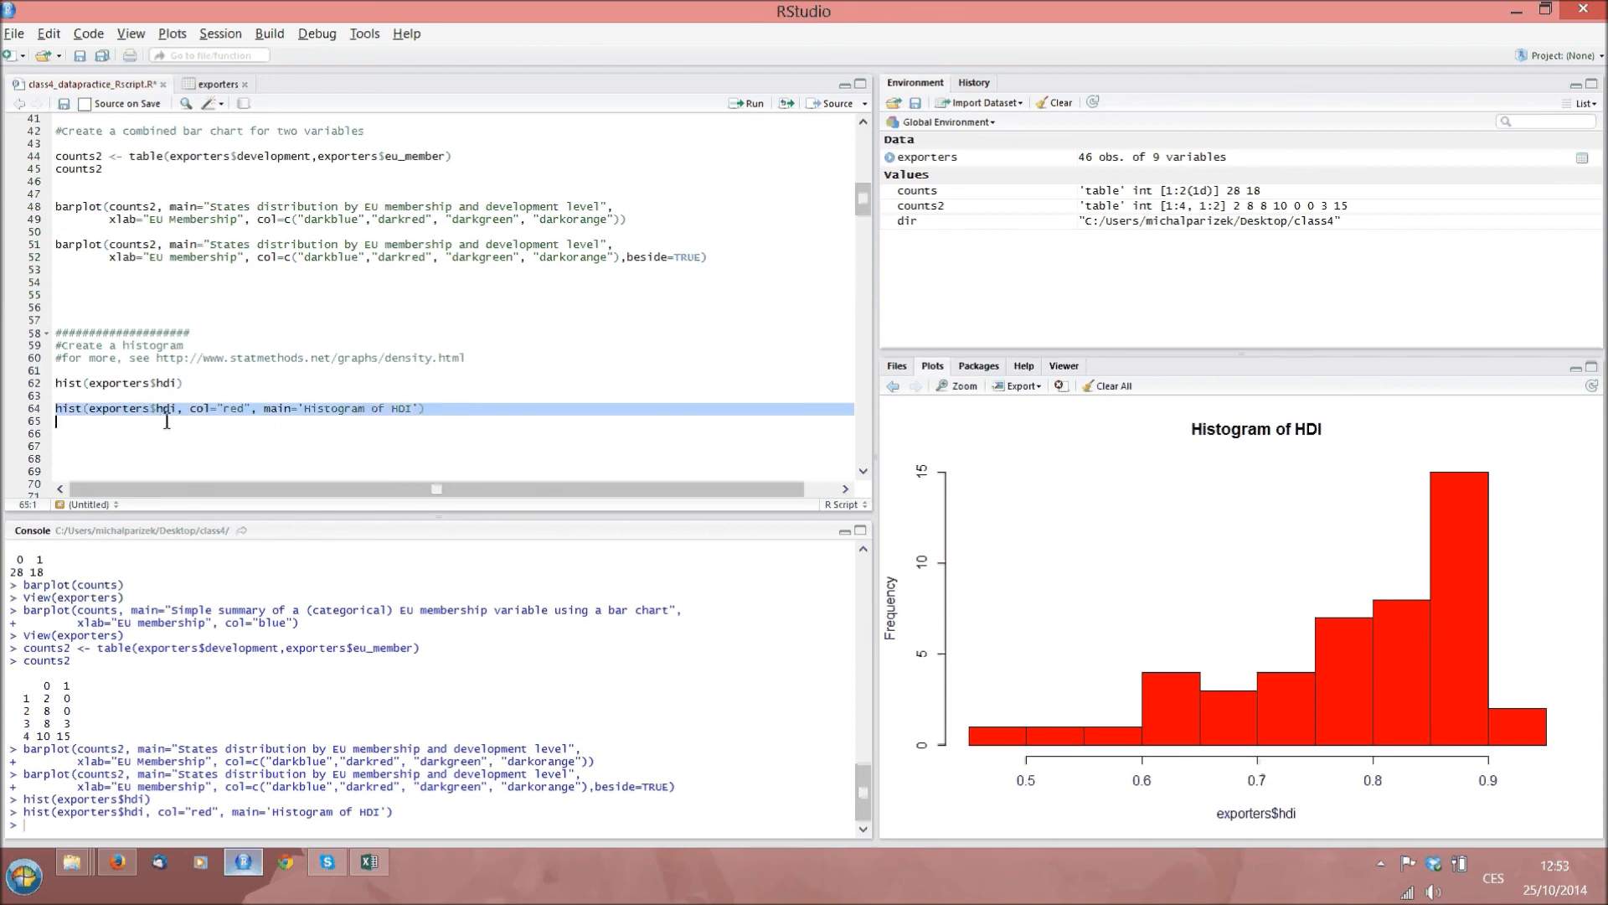